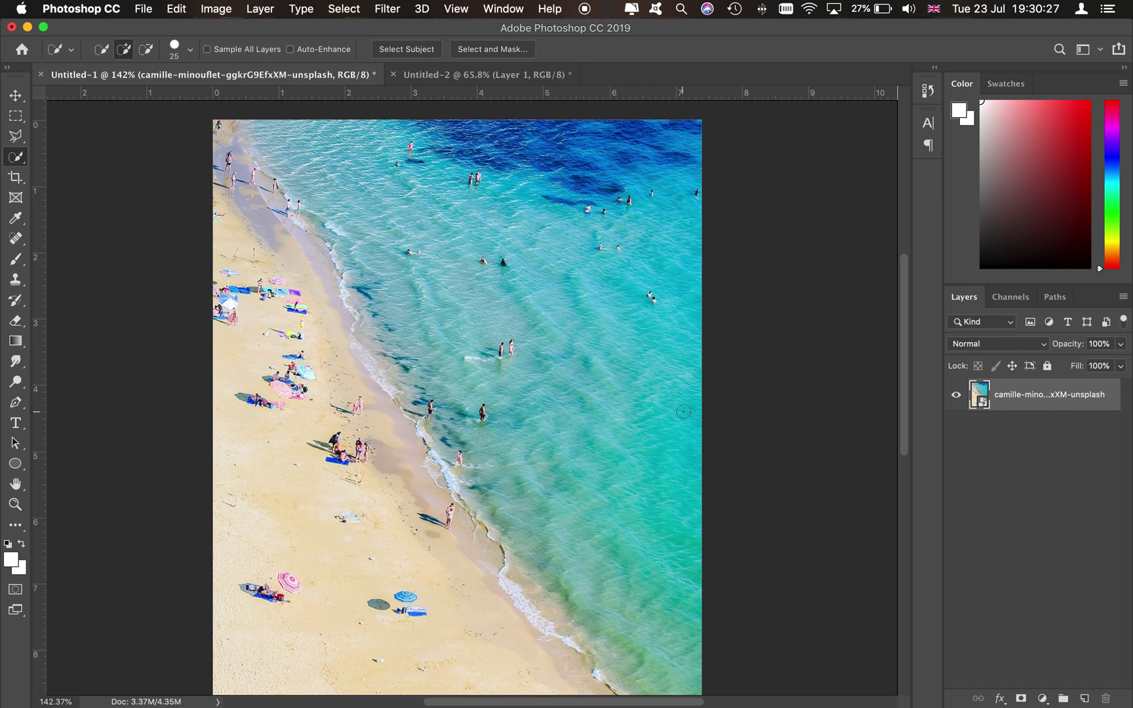
Step: Duplicate the beach photo layer, rasterize the copy, and select the Clone Stamp tool
key("super+j")
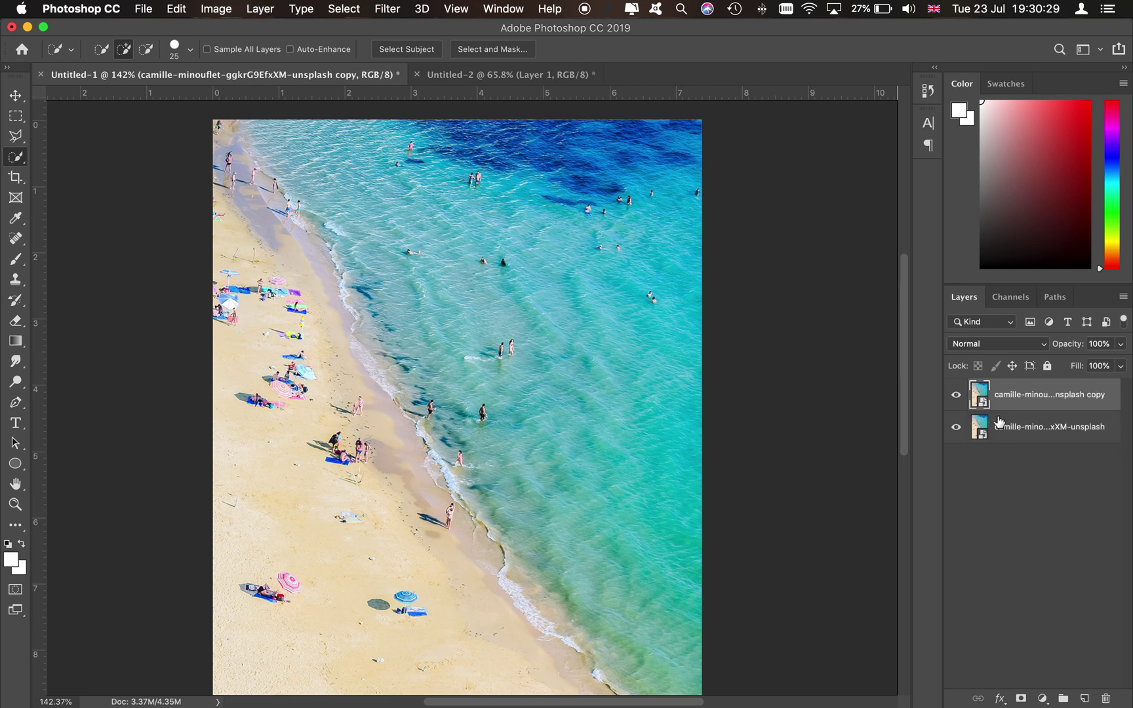
right_click(1044, 406)
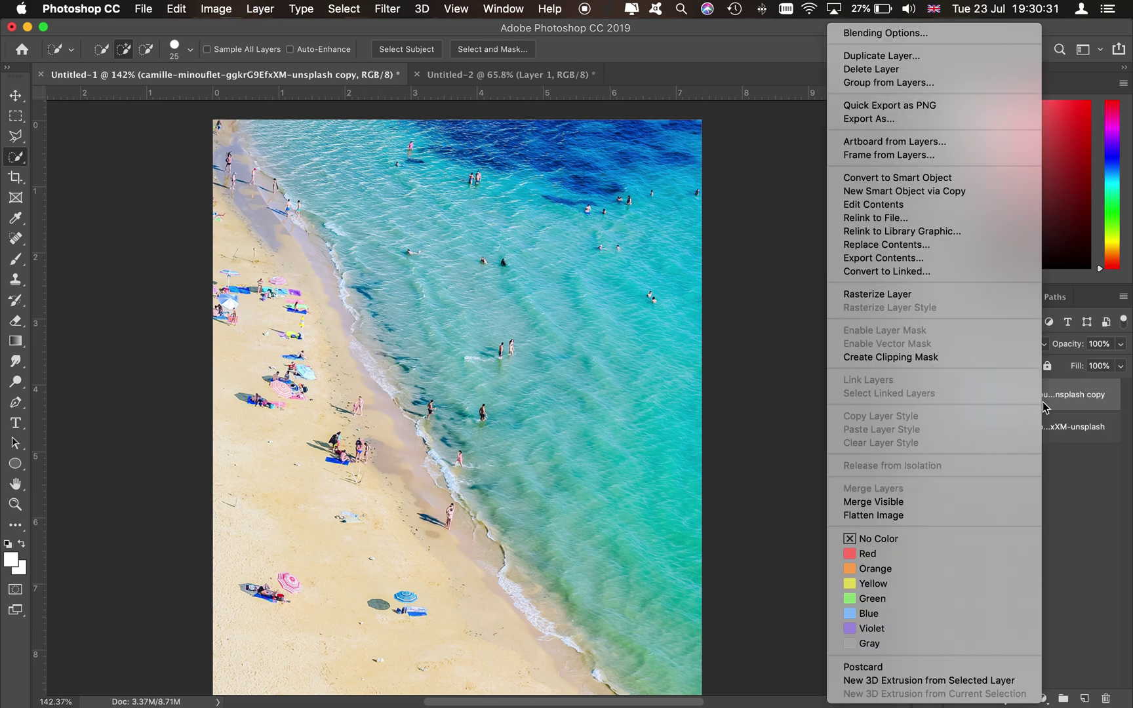
left_click(902, 296)
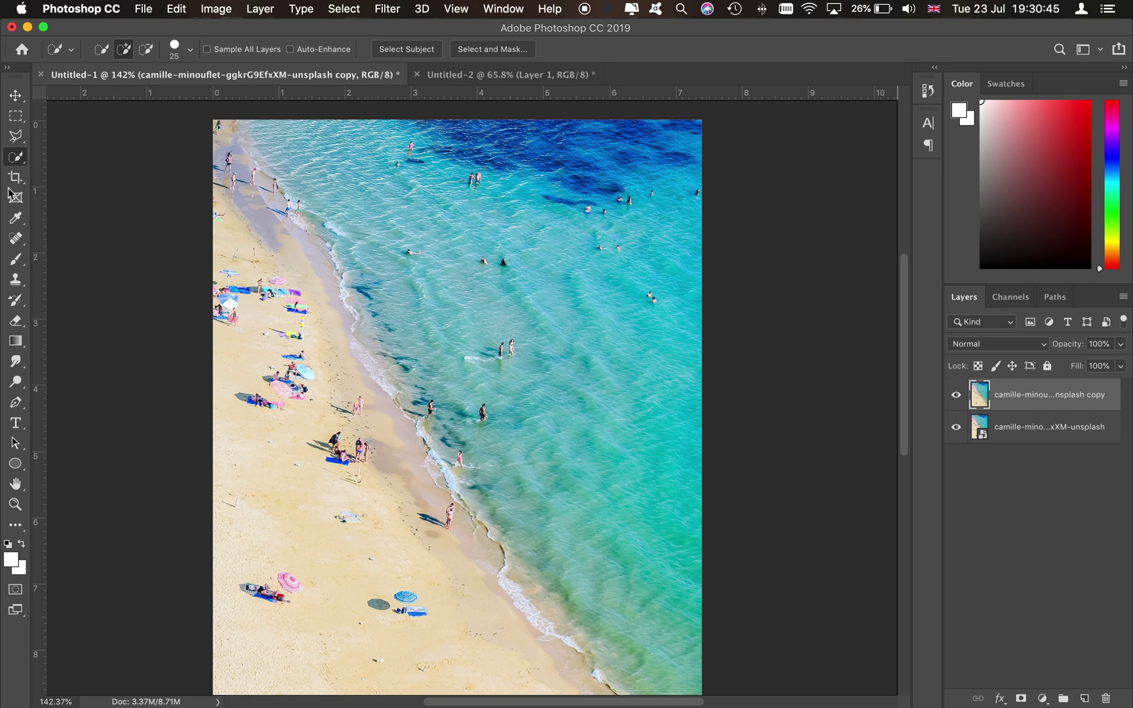
left_click(16, 279)
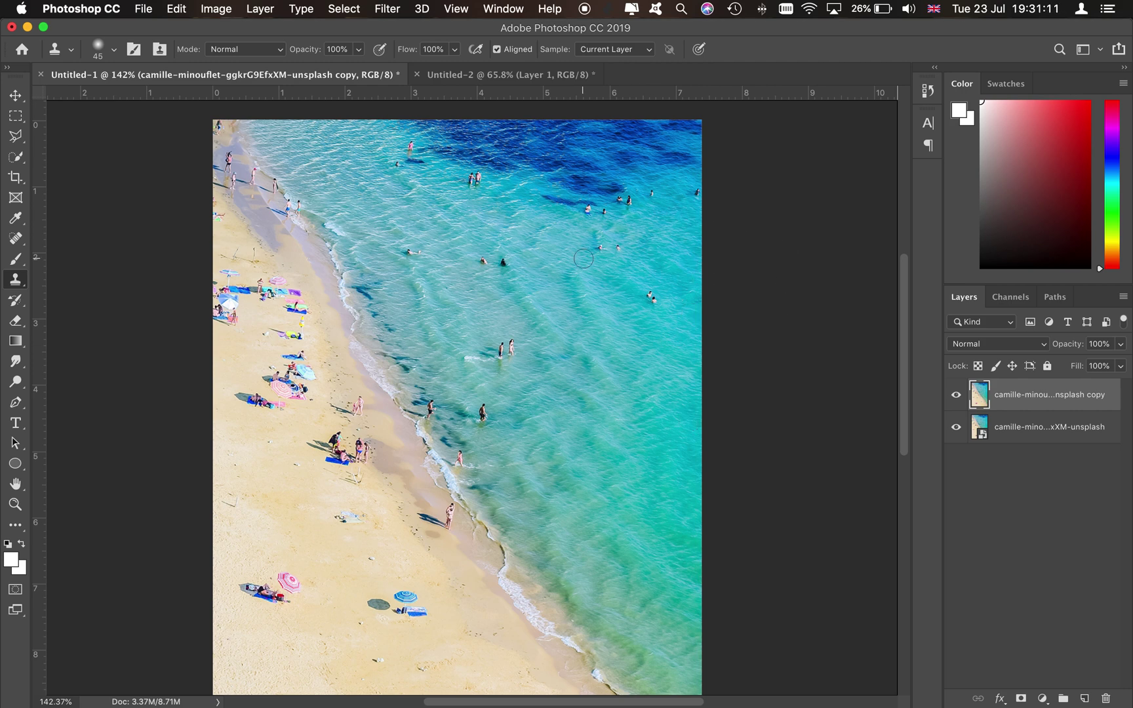
Step: Set the clone brush to 14% hardness and 60 px size, dismissing the clone error messages
right_click(582, 324)
left_click(582, 328)
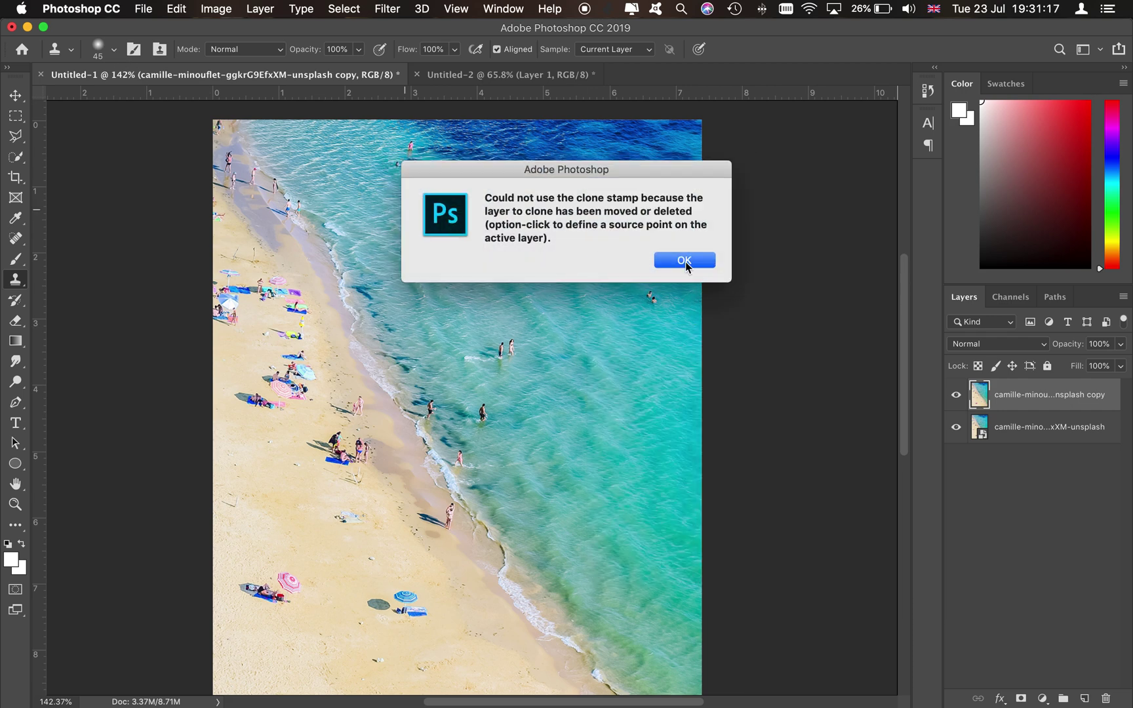
left_click(684, 261)
left_click(113, 50)
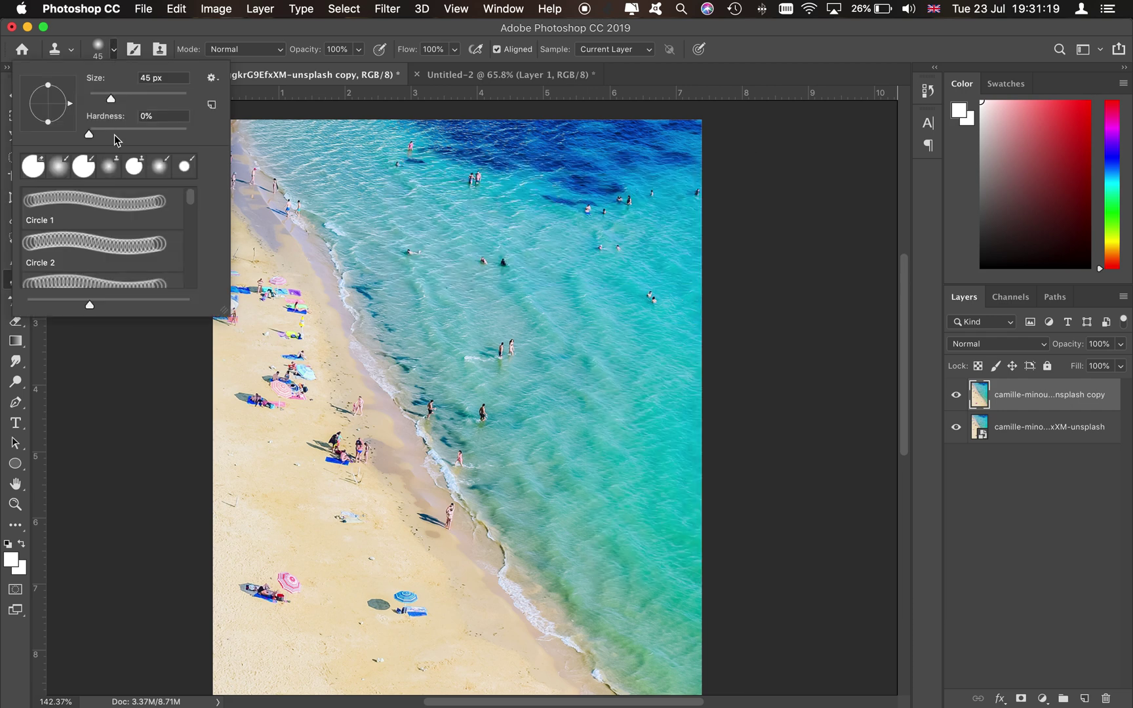
left_click(109, 127)
left_click_drag(109, 128, 102, 128)
left_click(658, 349)
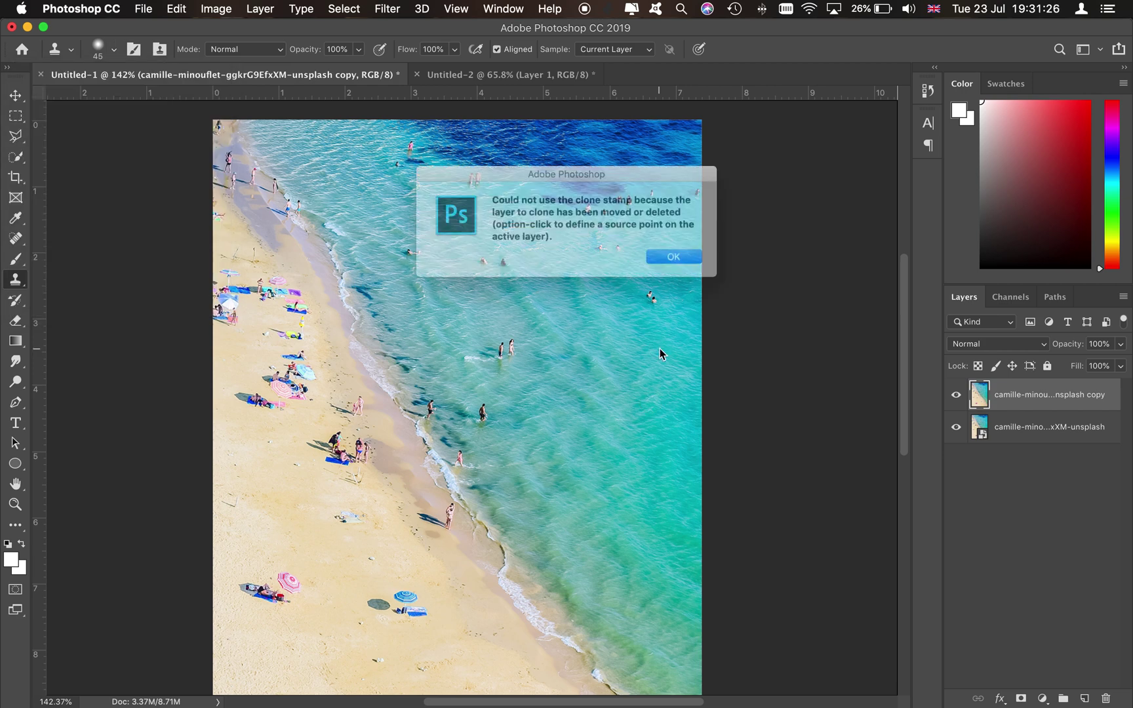
left_click(684, 261)
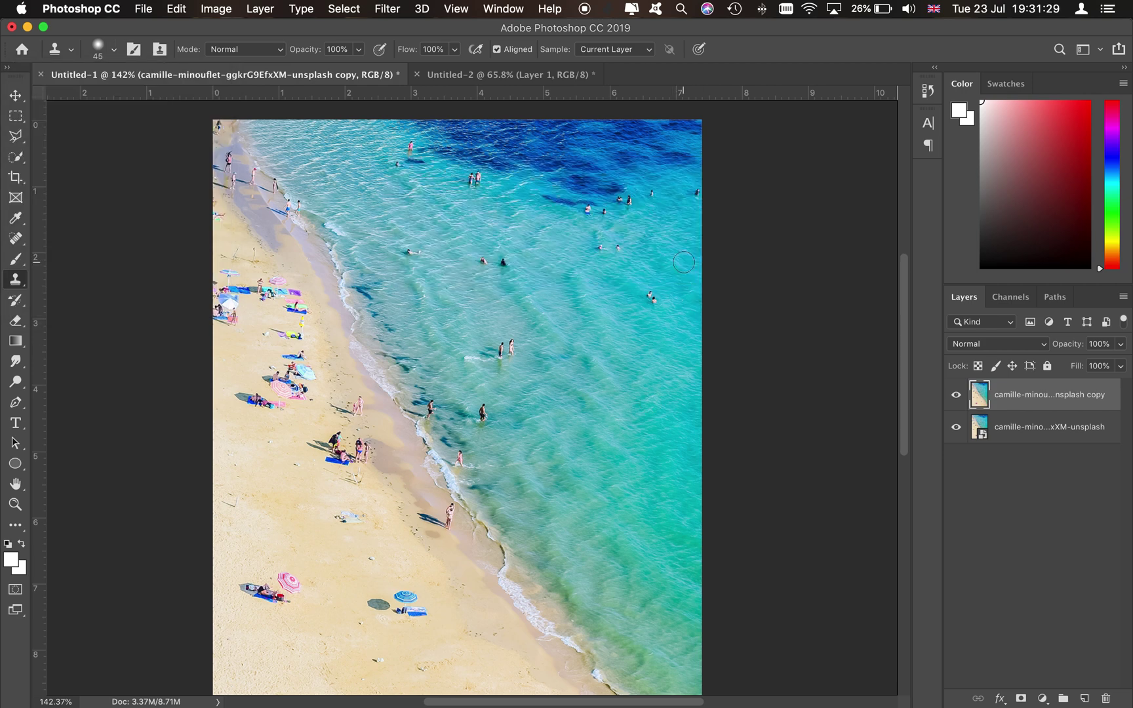
key("bracketright")
key("bracketright")
Step: Sample clean water and clone it over the two swimmers and a small dark speck
left_click(679, 288, "alt")
left_click_drag(648, 302, 649, 295)
left_click(649, 295)
Step: Patch the darker wet shoreline sand with lighter sand and cover another swimmer with water
left_click(425, 458)
key("super+z")
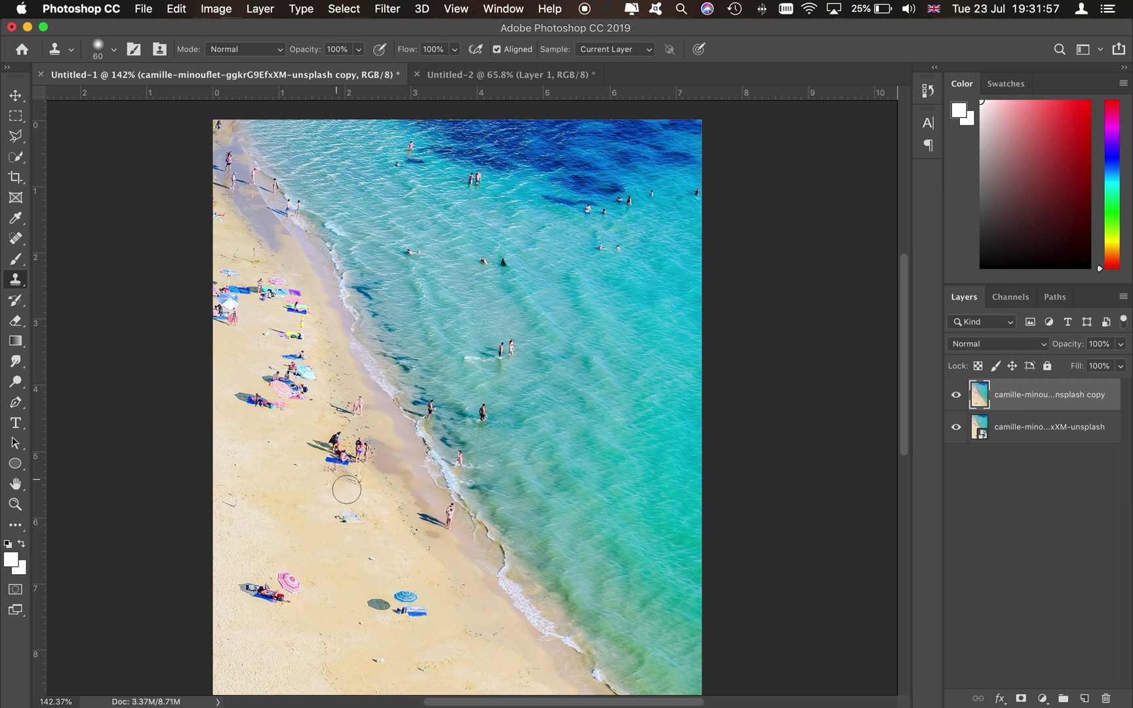
left_click(397, 475)
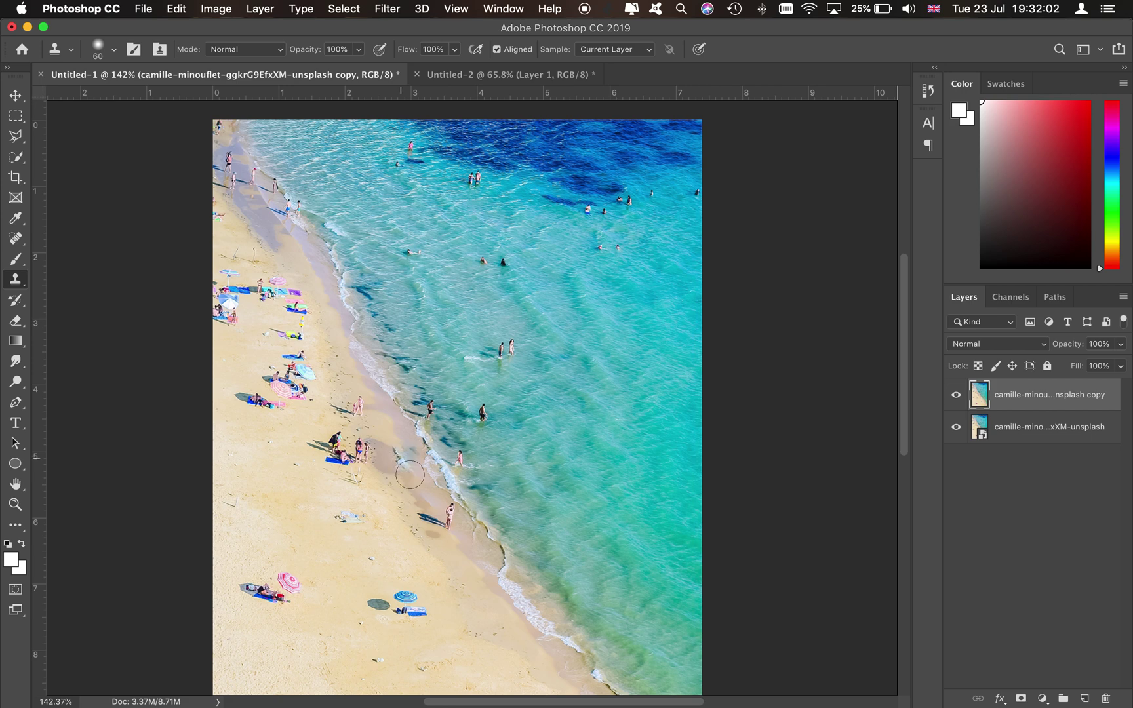
left_click(408, 463)
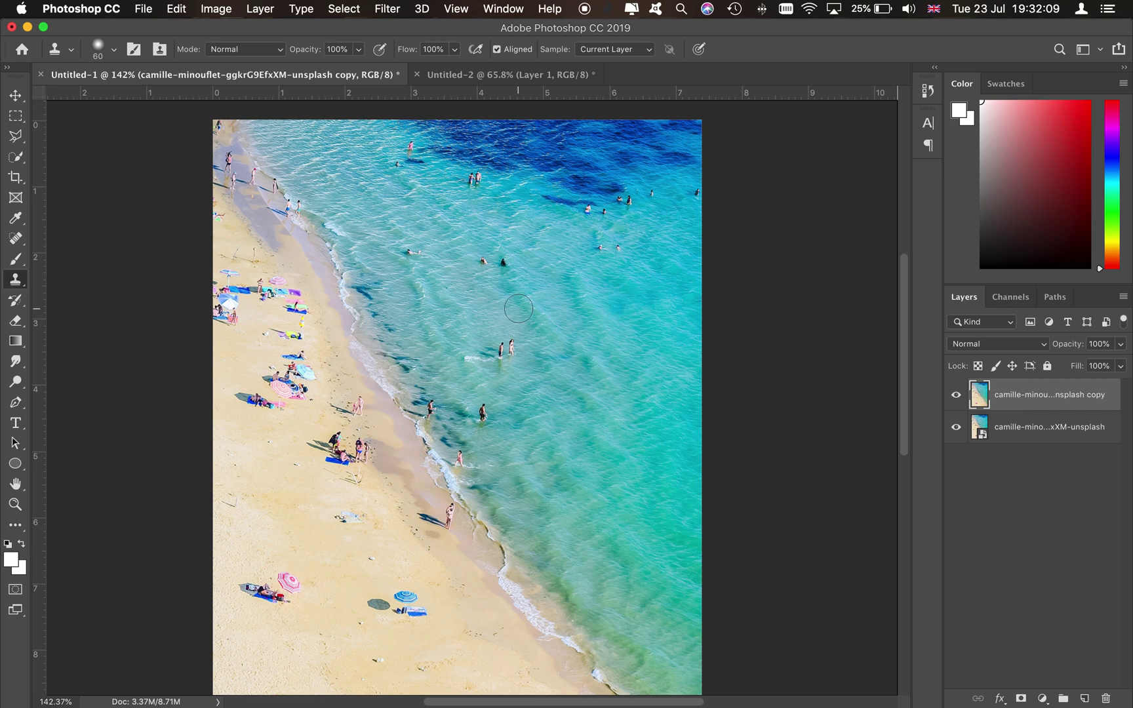
left_click(516, 359)
Step: Clone water over the small swimmers in the upper and mid water
left_click(618, 248)
left_click(596, 250)
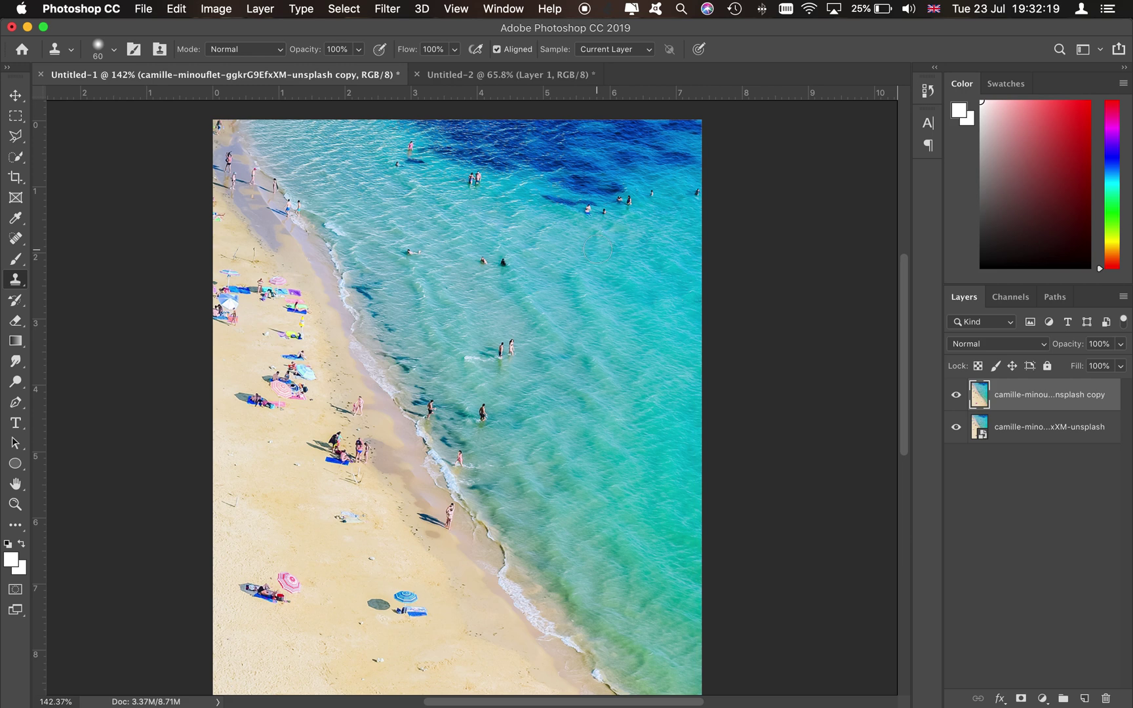
left_click(654, 196)
left_click(509, 348)
left_click(497, 356)
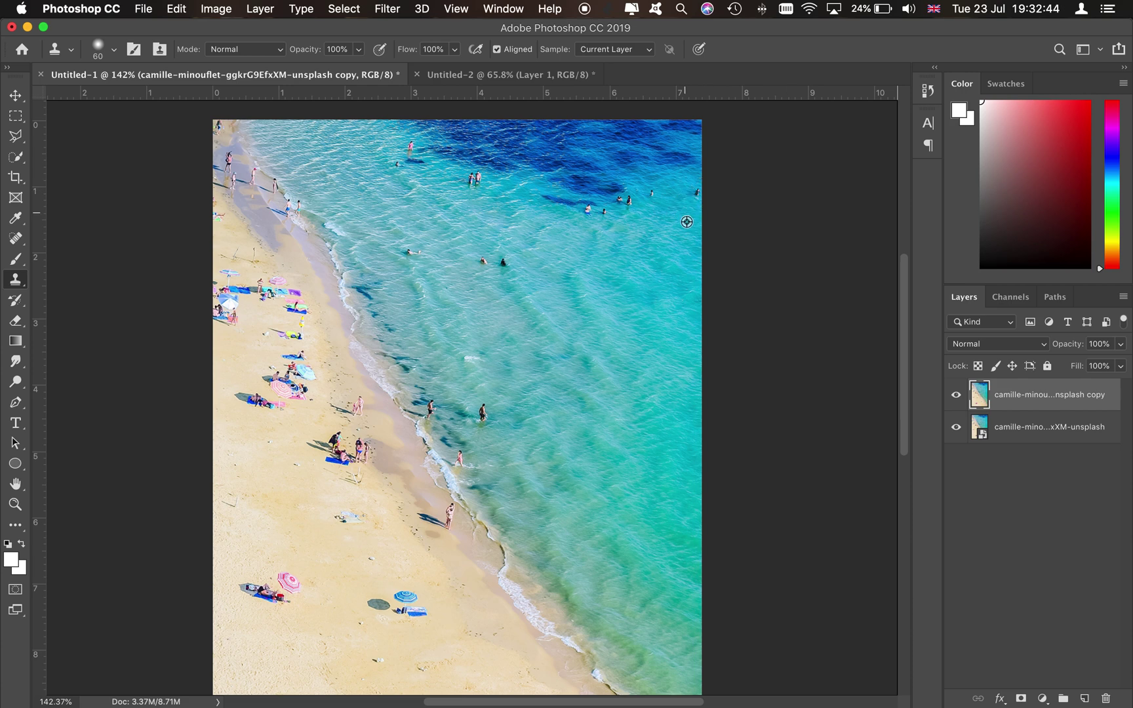
Step: Paint out the swimmers near the right edge, redoing one too-dark patch
left_click(695, 196)
left_click(653, 194)
left_click(626, 200)
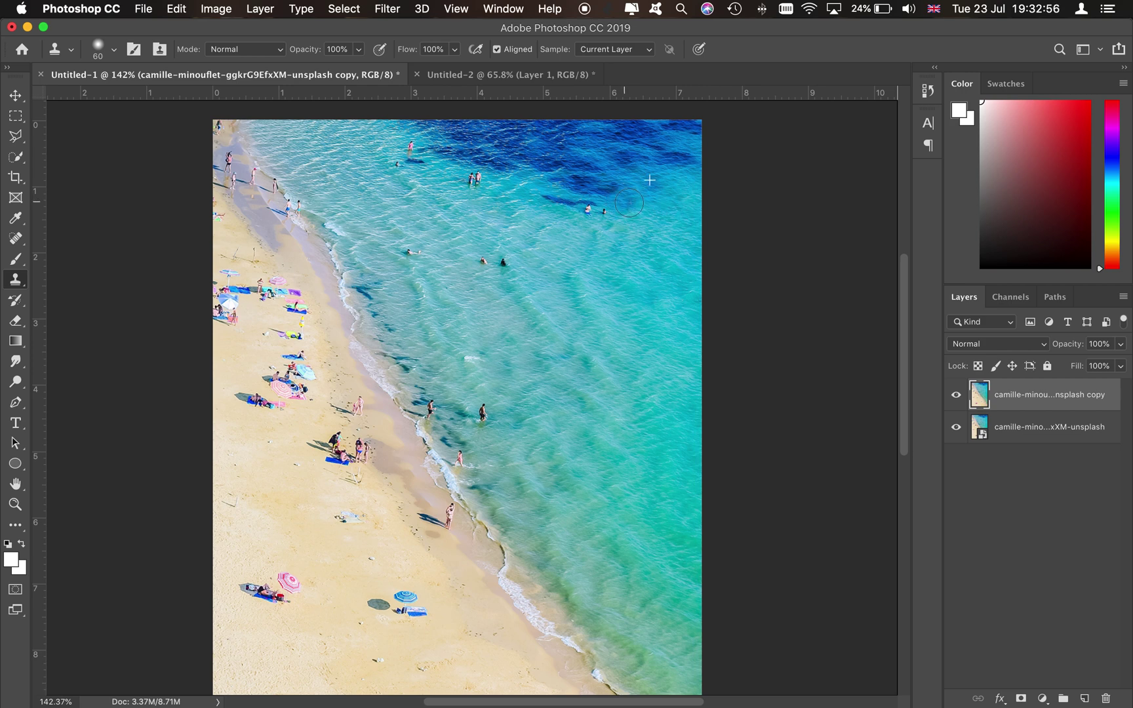
left_click(588, 210)
key("super+z")
left_click(588, 208)
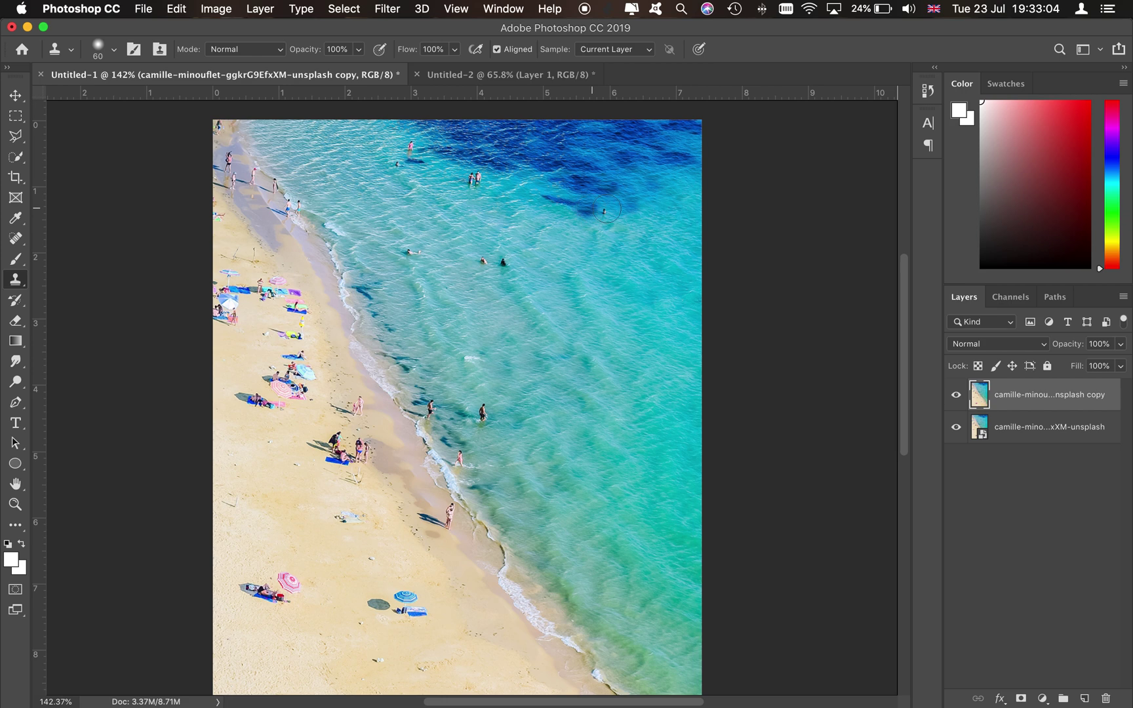
left_click(606, 209)
Step: Blend the dark water patch with a few cloned dabs
left_click(607, 189)
left_click(604, 181)
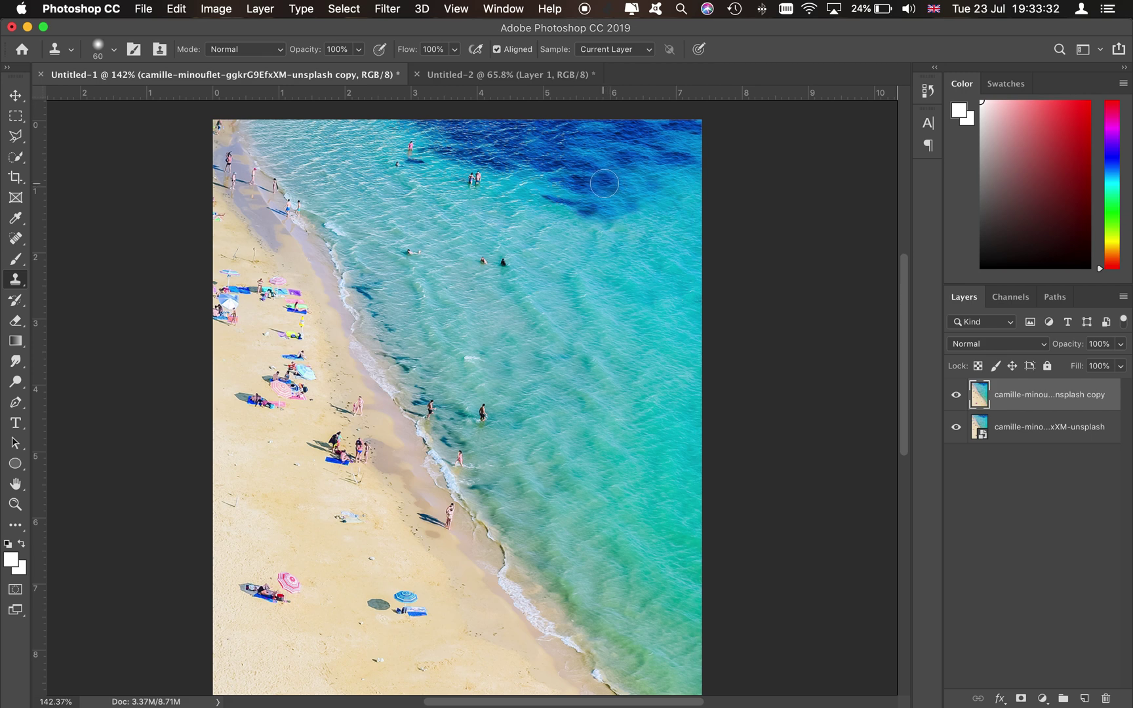
left_click(612, 196)
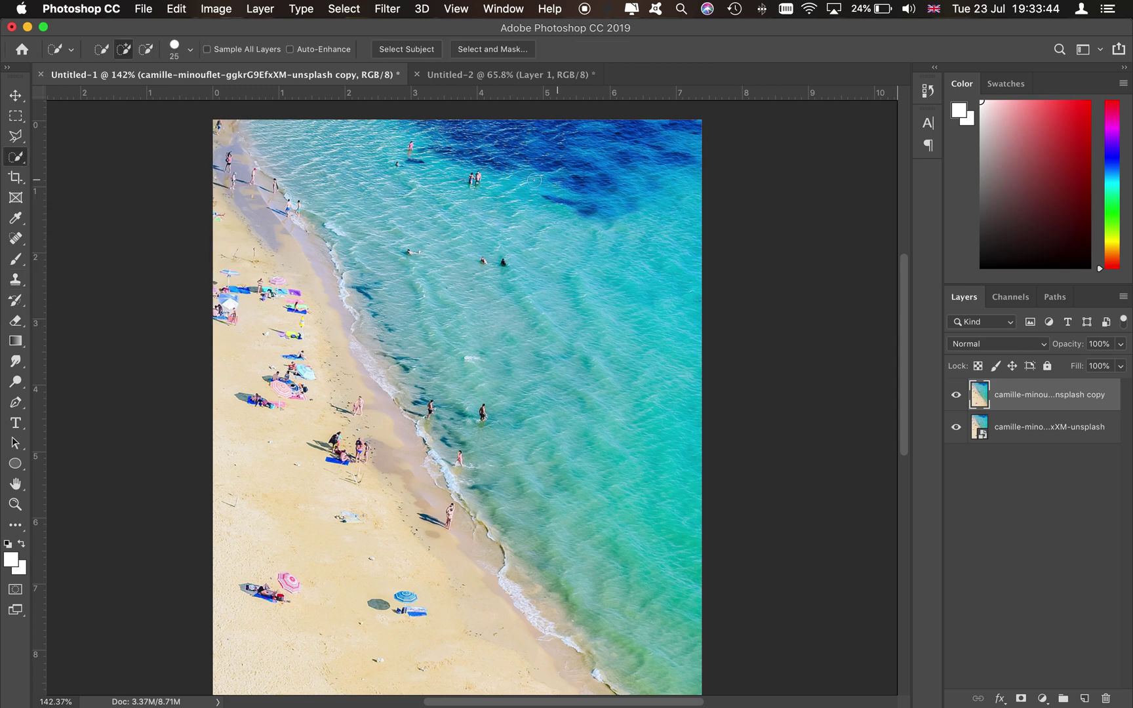
Step: Enlarge the Quick Selection brush to 40 and select the two swimmers beside the dark patch
key("bracketright")
key("bracketright")
key("bracketright")
left_click_drag(478, 183, 471, 181)
left_click_drag(479, 196, 469, 183)
Step: Fill the selected pair of swimmers using Content-Aware contents
key("shift+BackSpace")
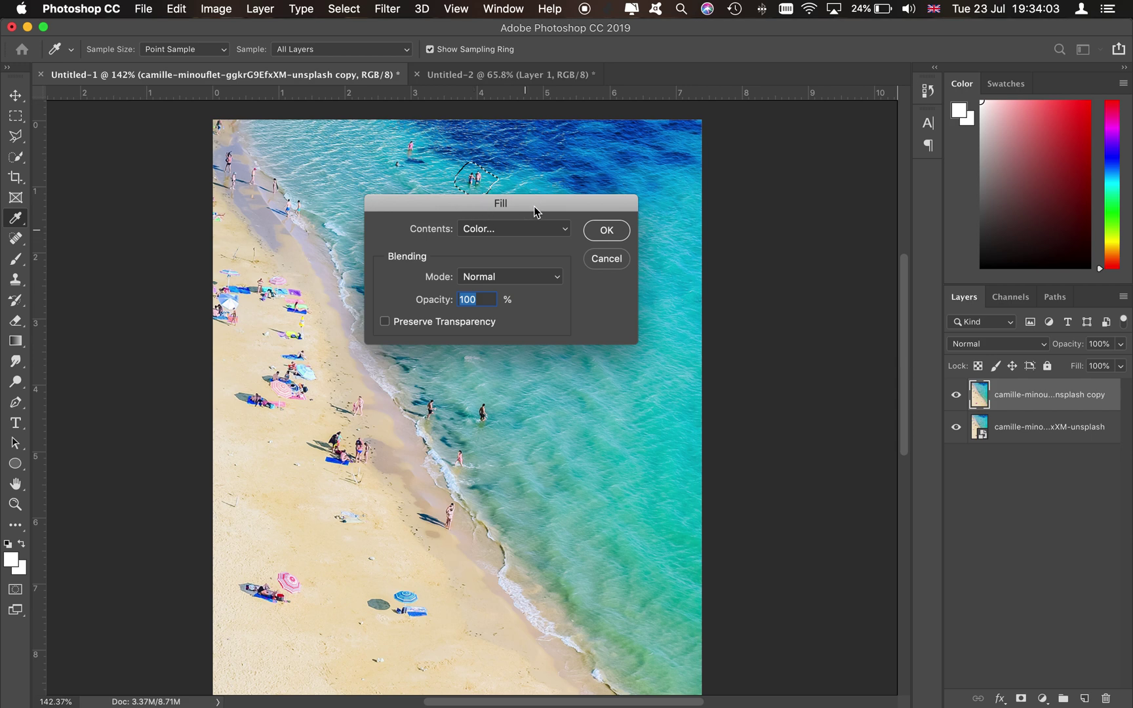
left_click(517, 228)
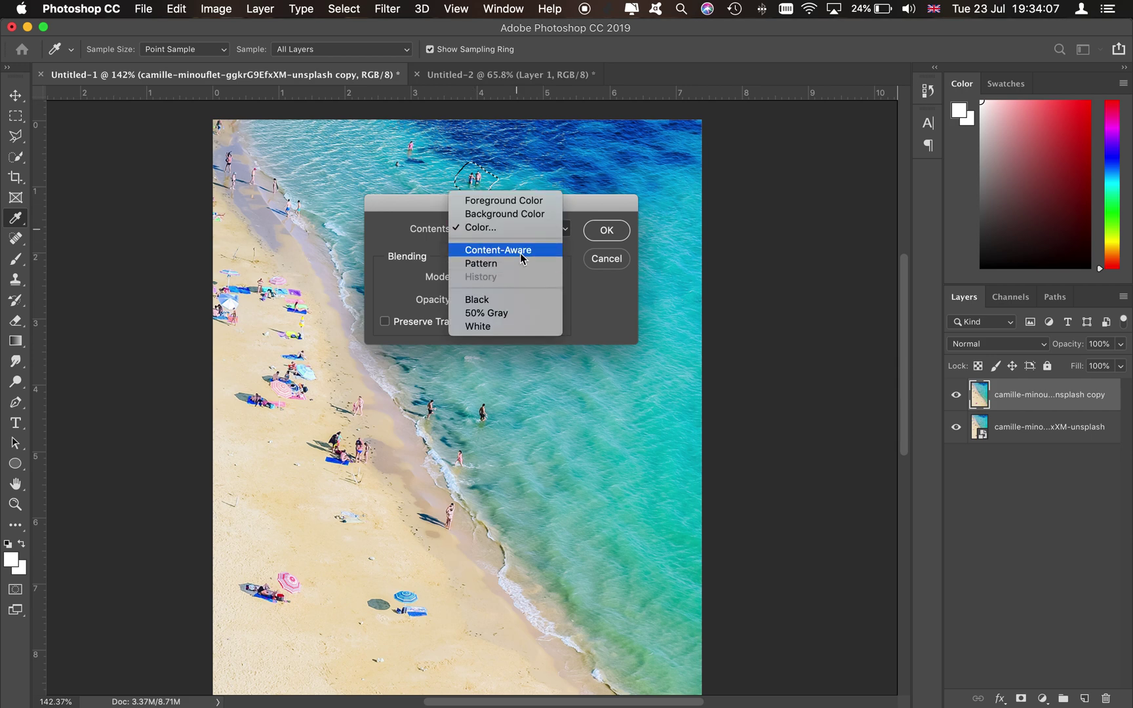
left_click(519, 253)
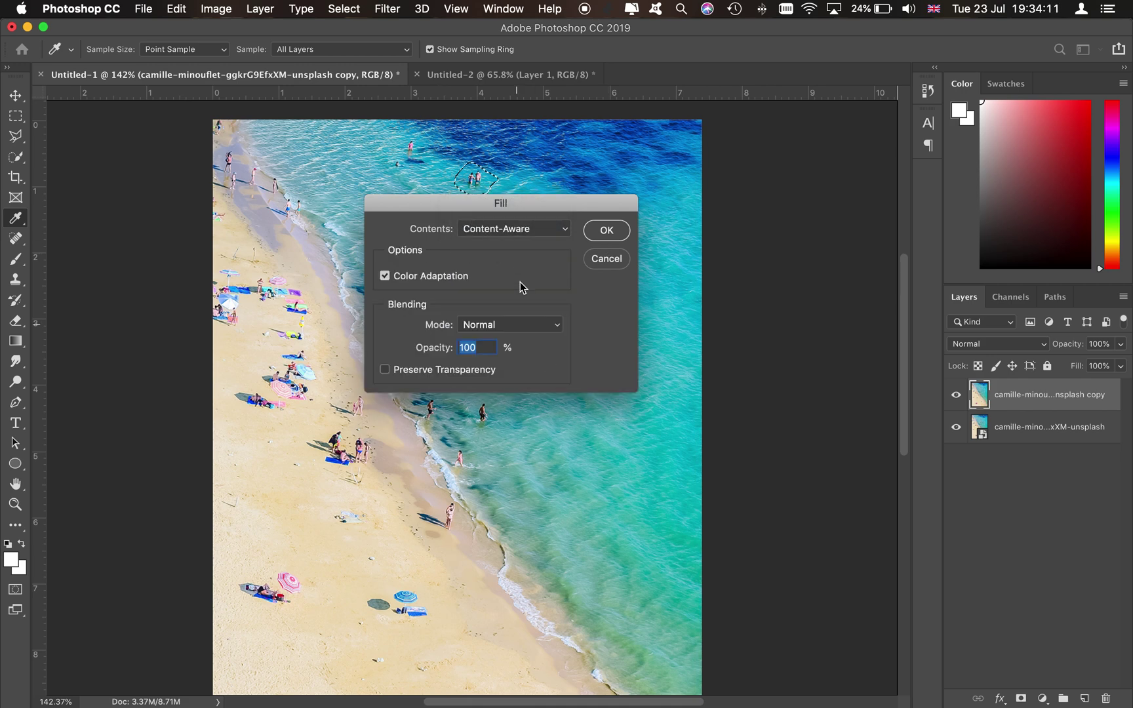
left_click_drag(540, 209, 485, 304)
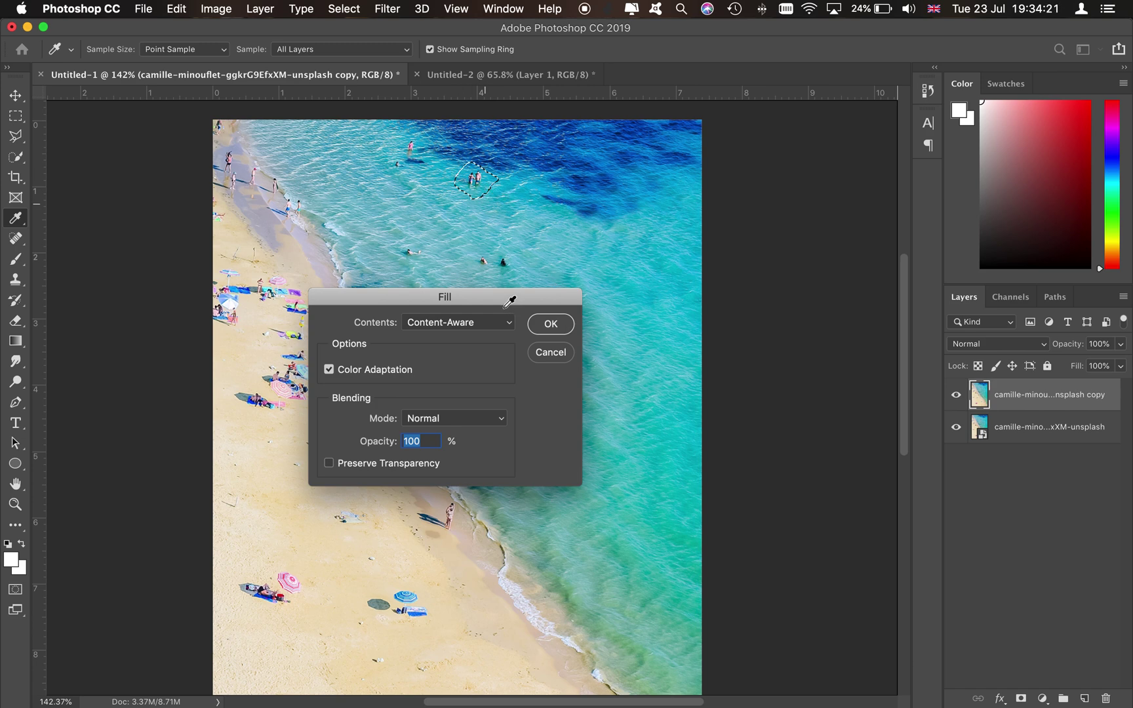
left_click(551, 326)
key("w")
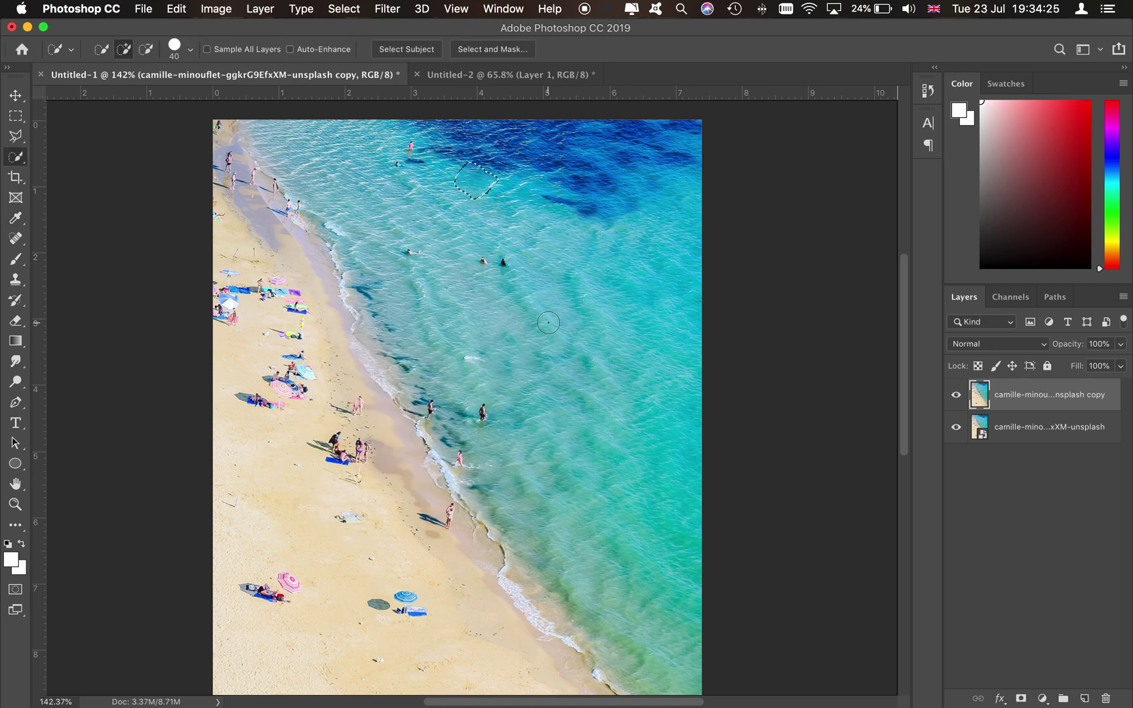
Step: Deselect, then draw a polygonal lasso outline around the next swimmer
key("super+d")
key("l")
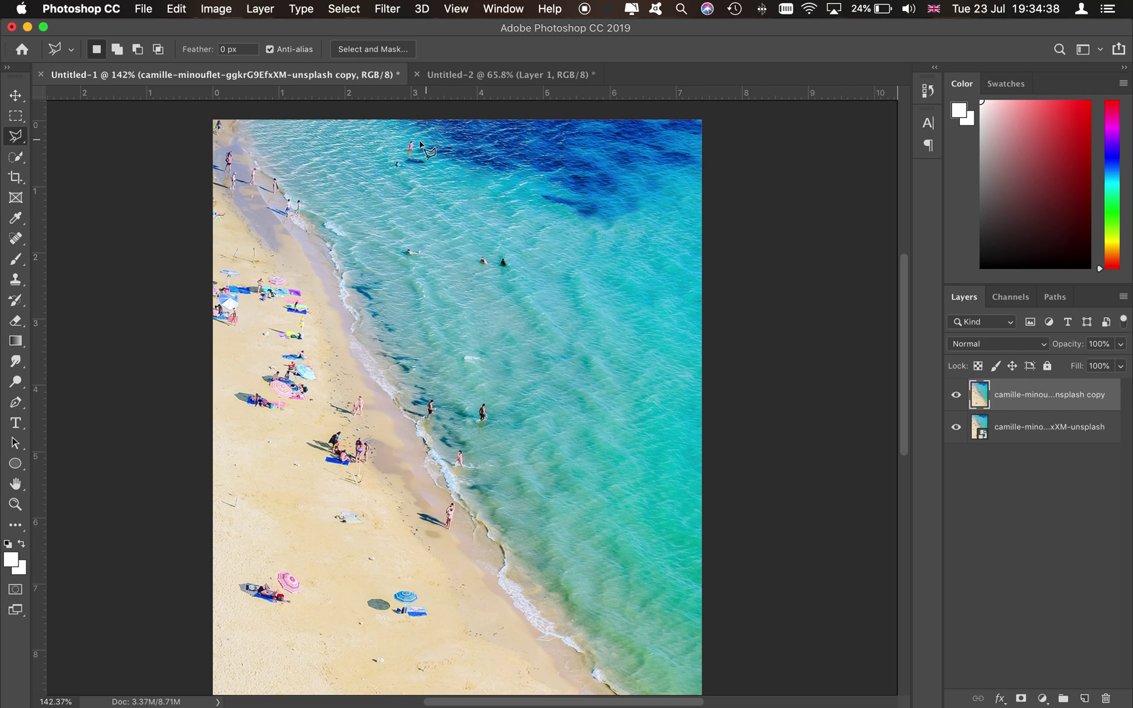
left_click(382, 170)
left_click(397, 140)
left_click(409, 135)
left_click(430, 165)
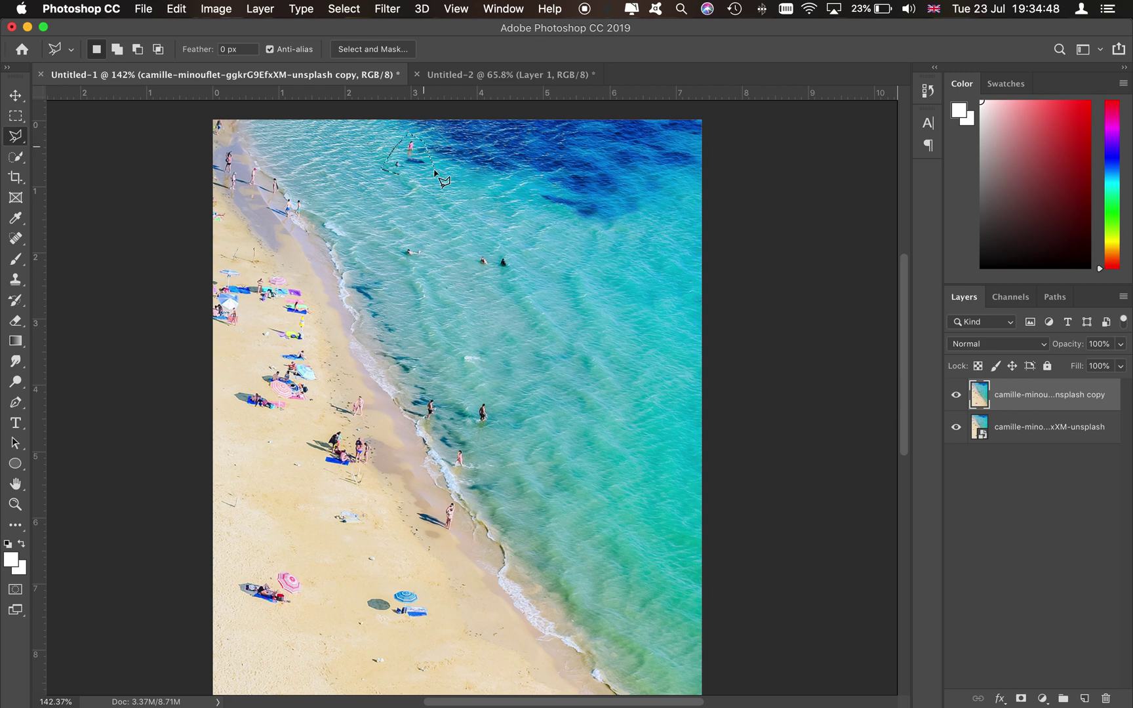
double_click(401, 175)
Step: Content-aware fill the lassoed swimmer and deselect
key("shift")
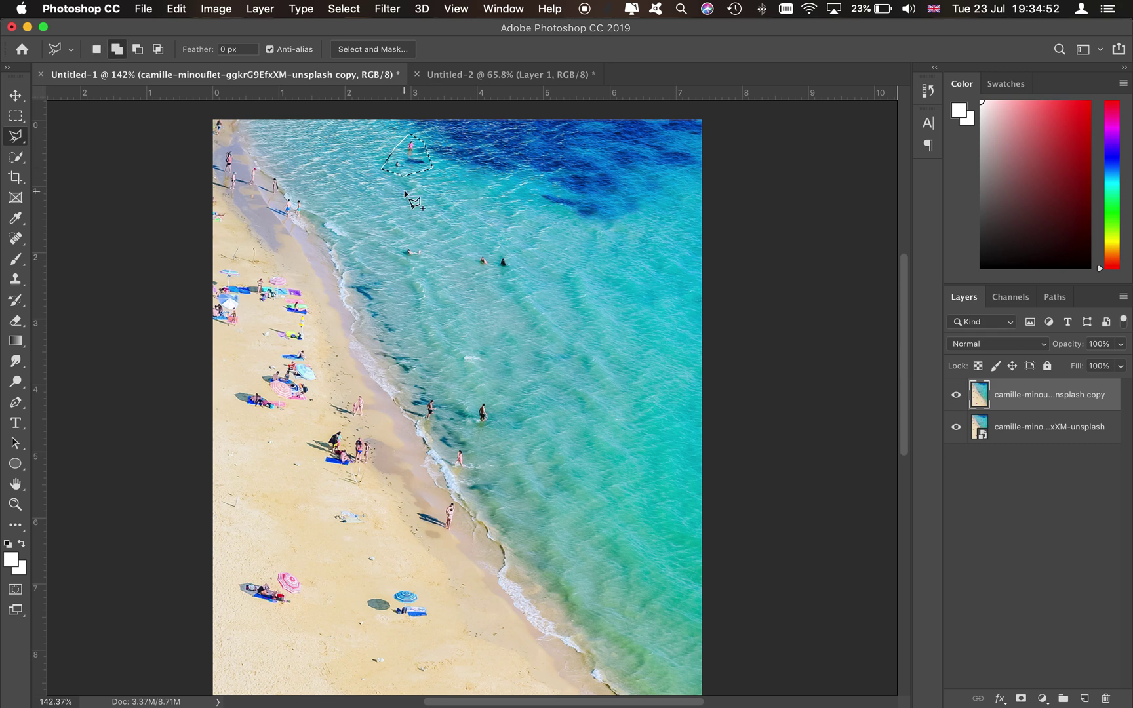
key("shift+BackSpace")
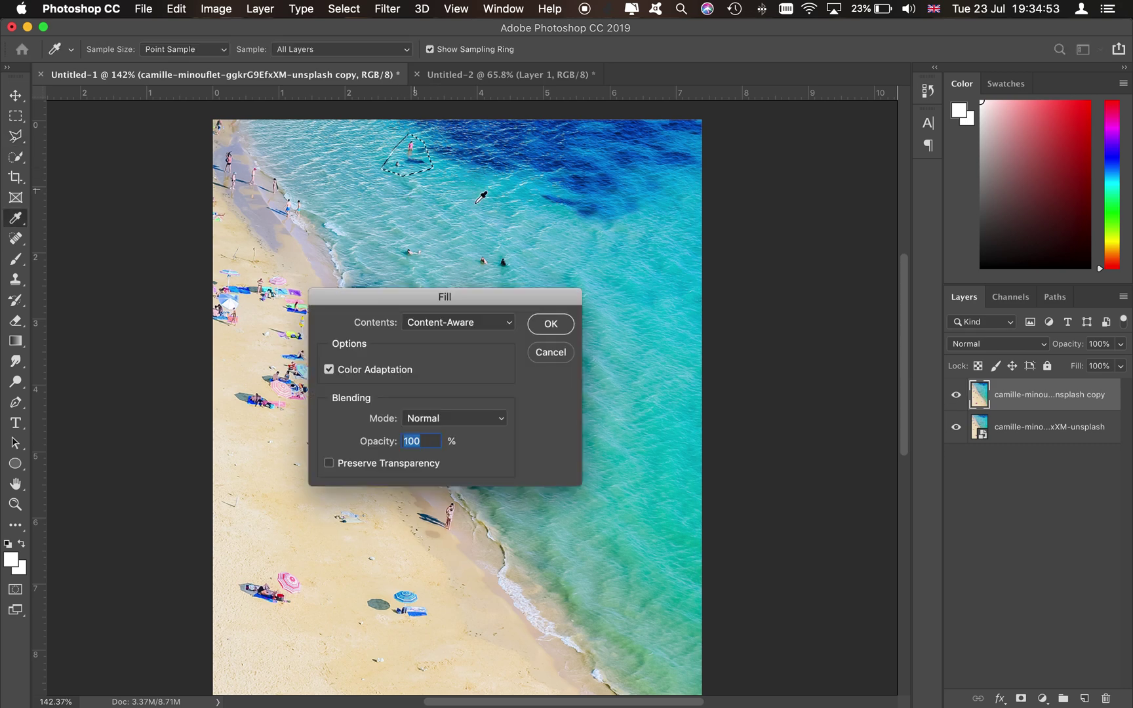
left_click(546, 331)
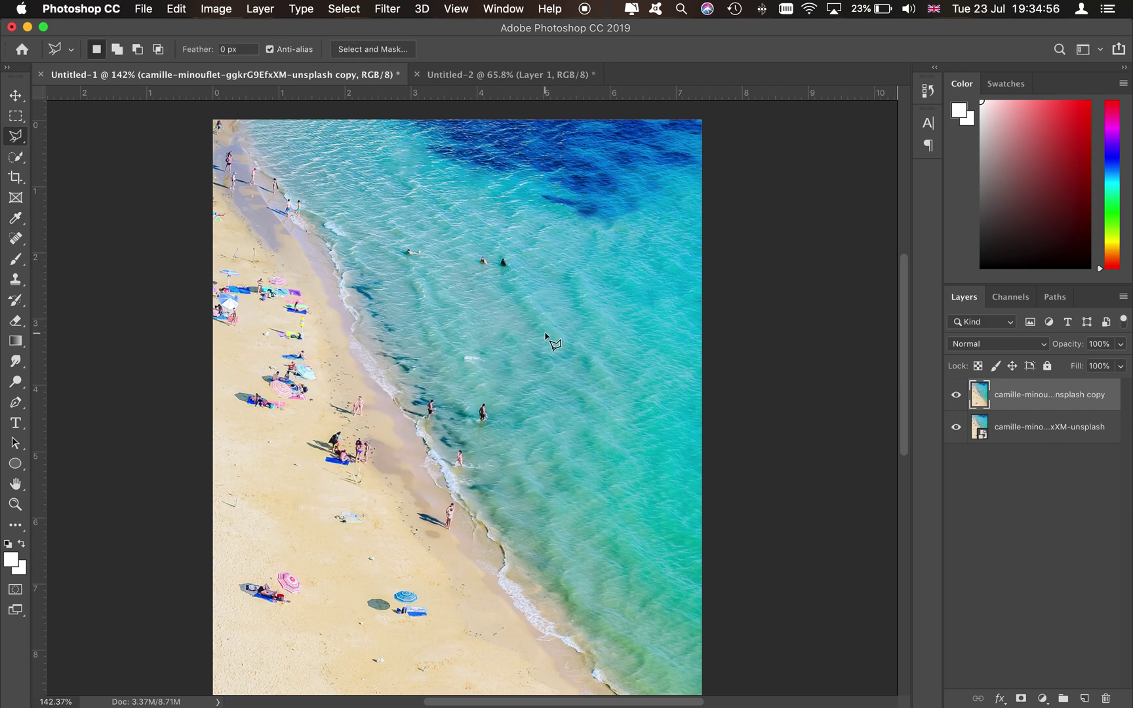
key("super+d")
key("c")
scroll(534, 321, "down", 2)
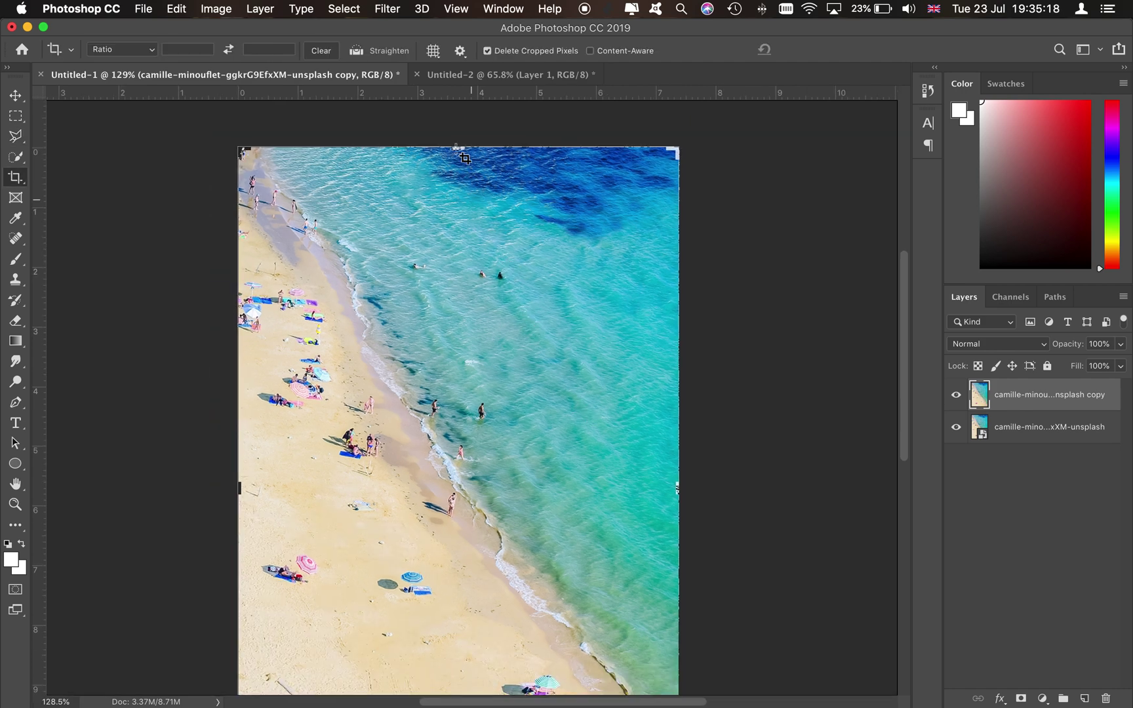
Step: Crop-extend the canvas to the right to 8.56 cm, discarding an upward extension
left_click_drag(457, 148, 454, 121)
key("super+z")
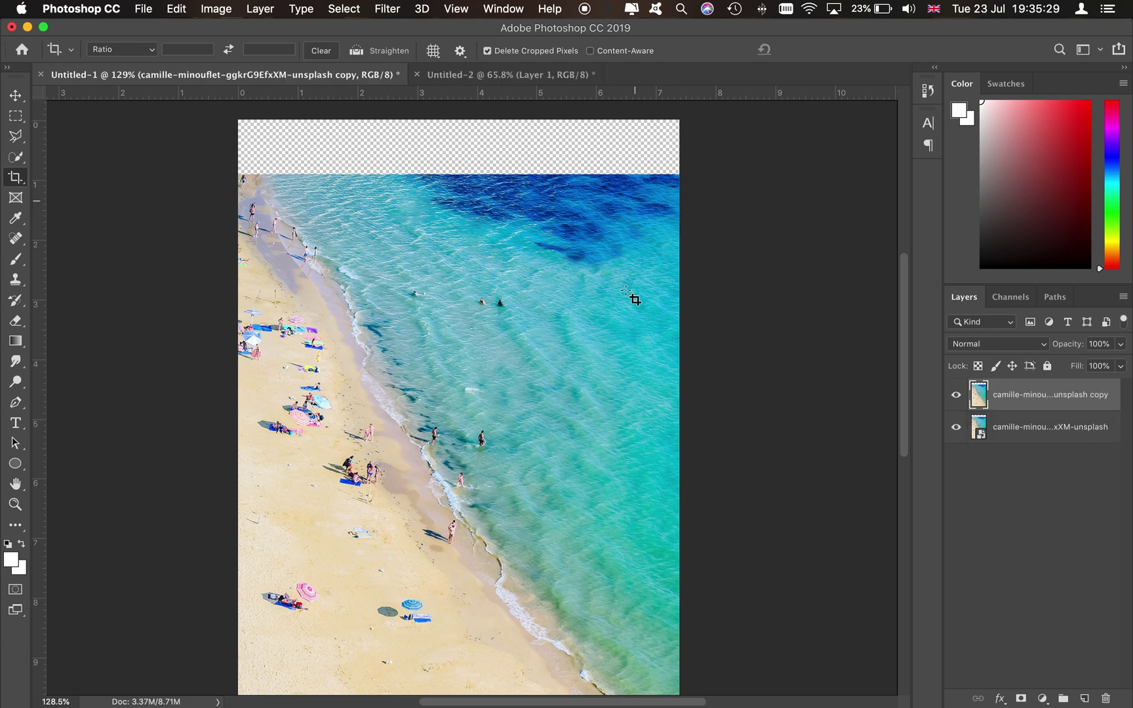
key("super+z")
key("super+z")
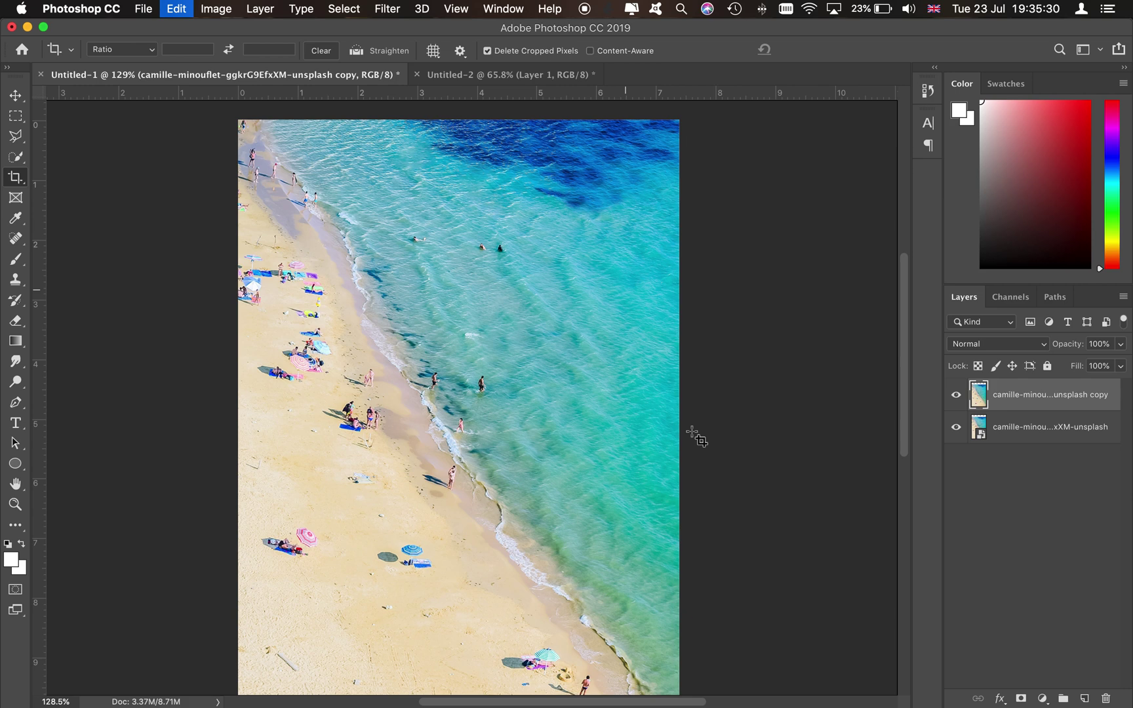
left_click(396, 135)
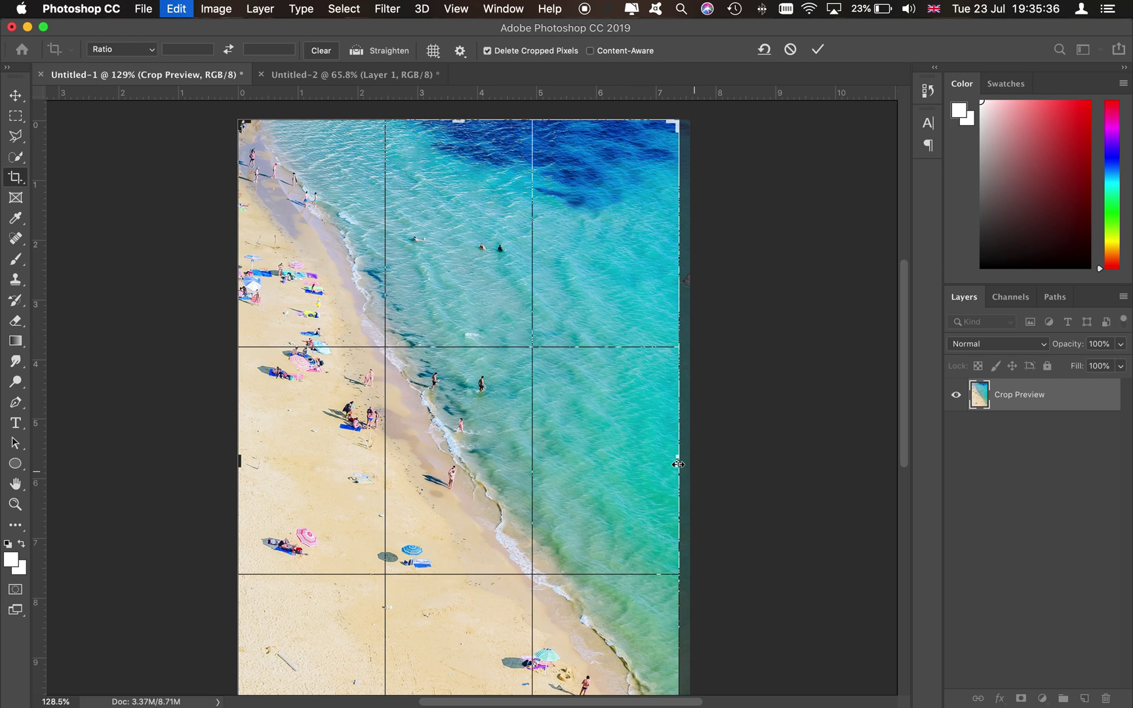
left_click_drag(678, 465, 712, 464)
key("Return")
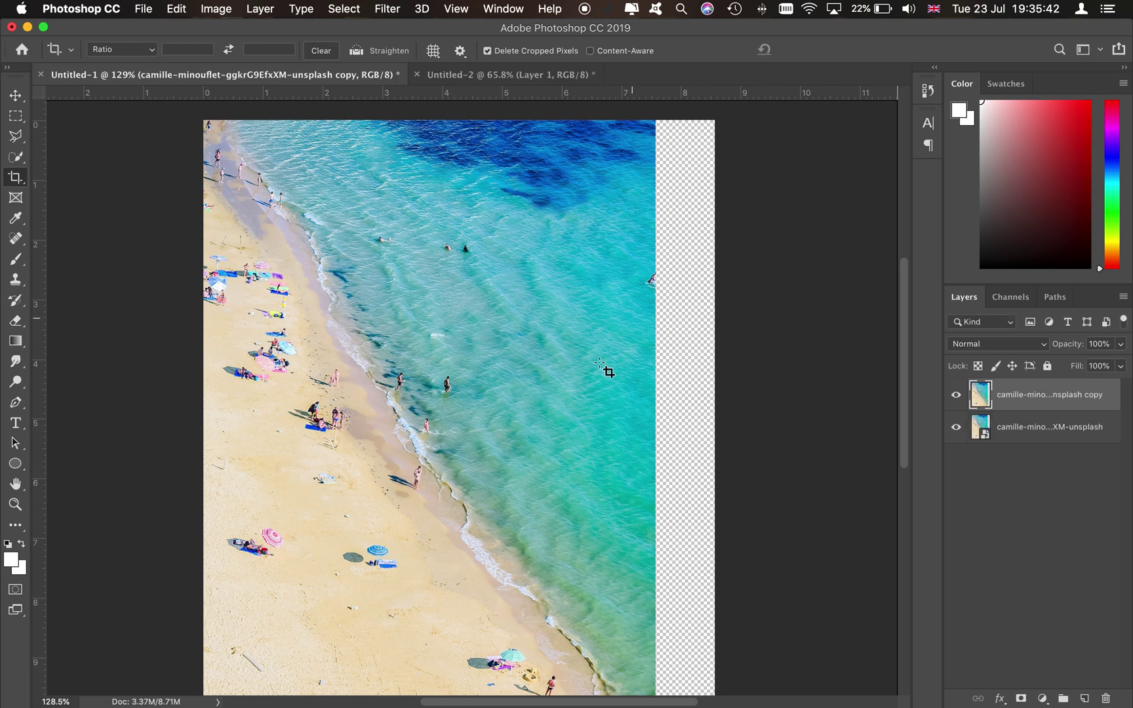
scroll(610, 419, "down", 2)
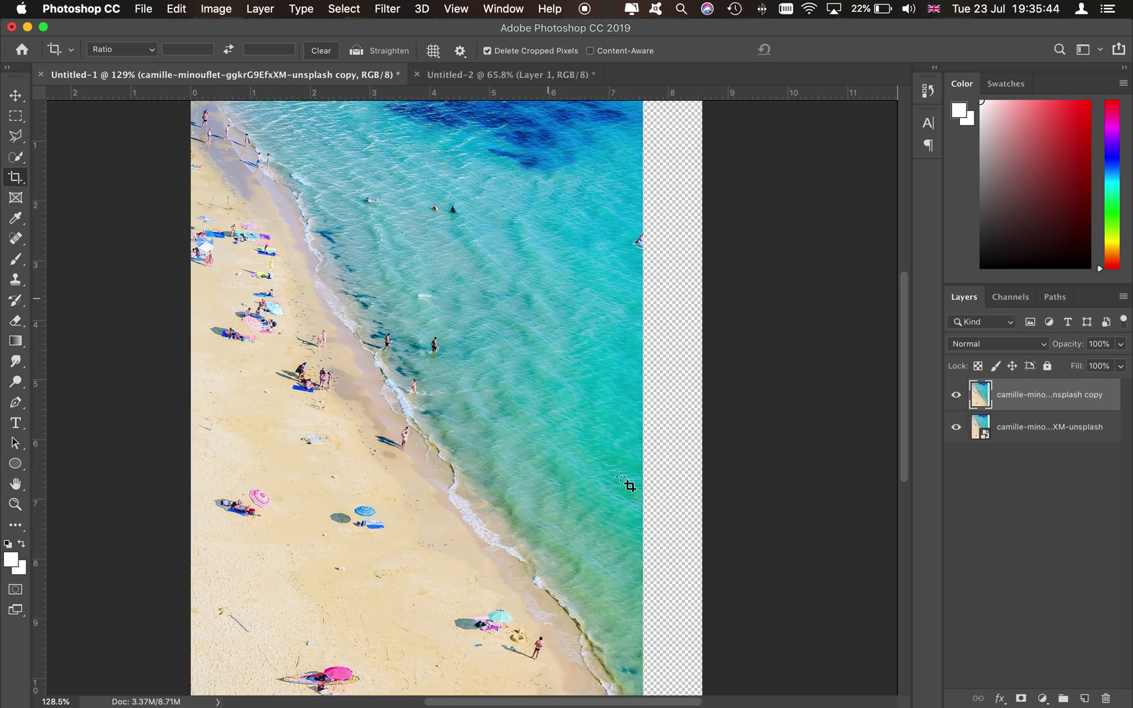
Step: Marquee-select the empty right strip and content-aware fill it with sea
key("m")
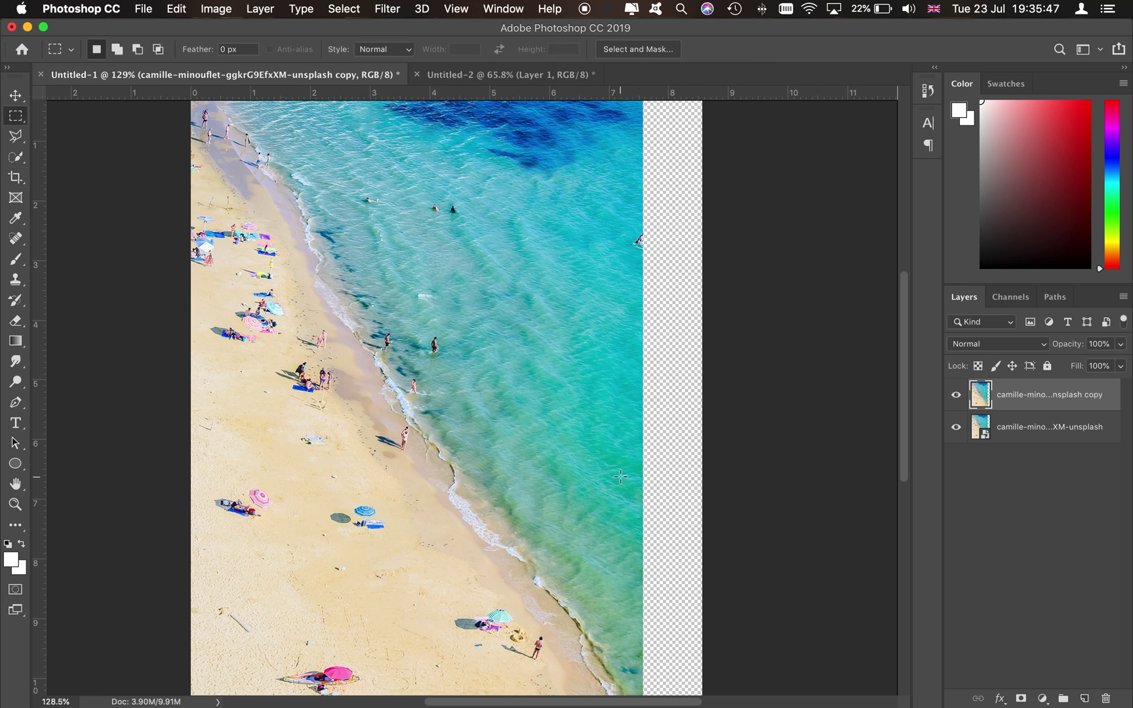
scroll(620, 476, "down", 3)
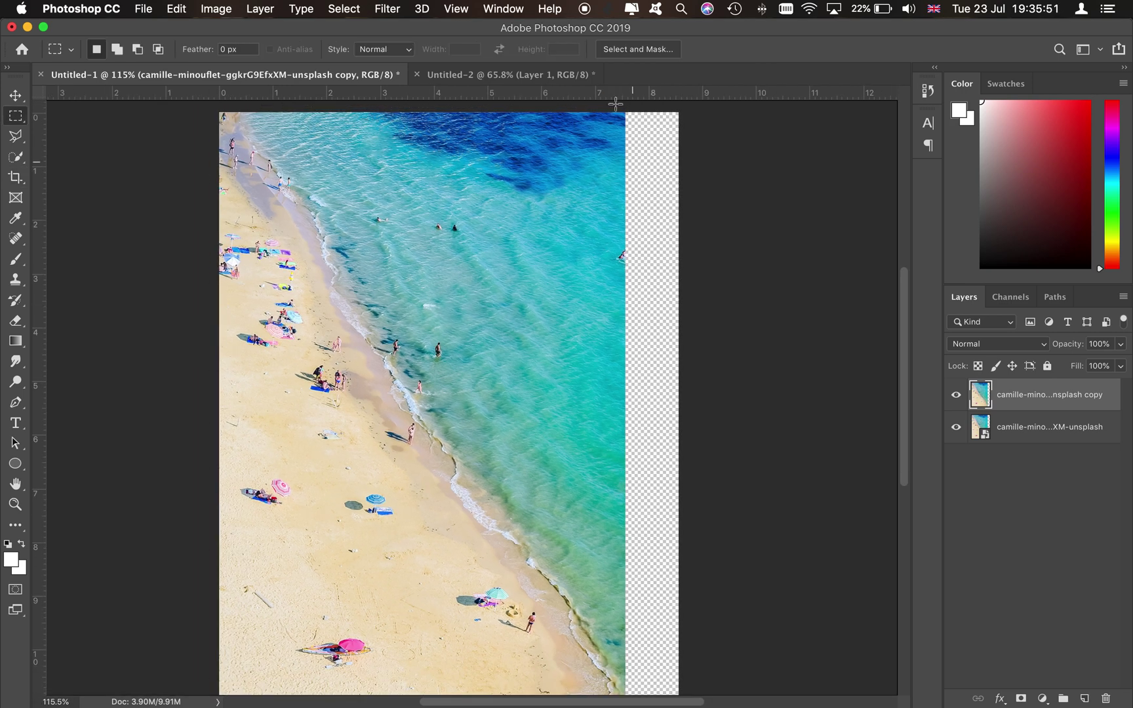
left_click_drag(642, 115, 760, 588)
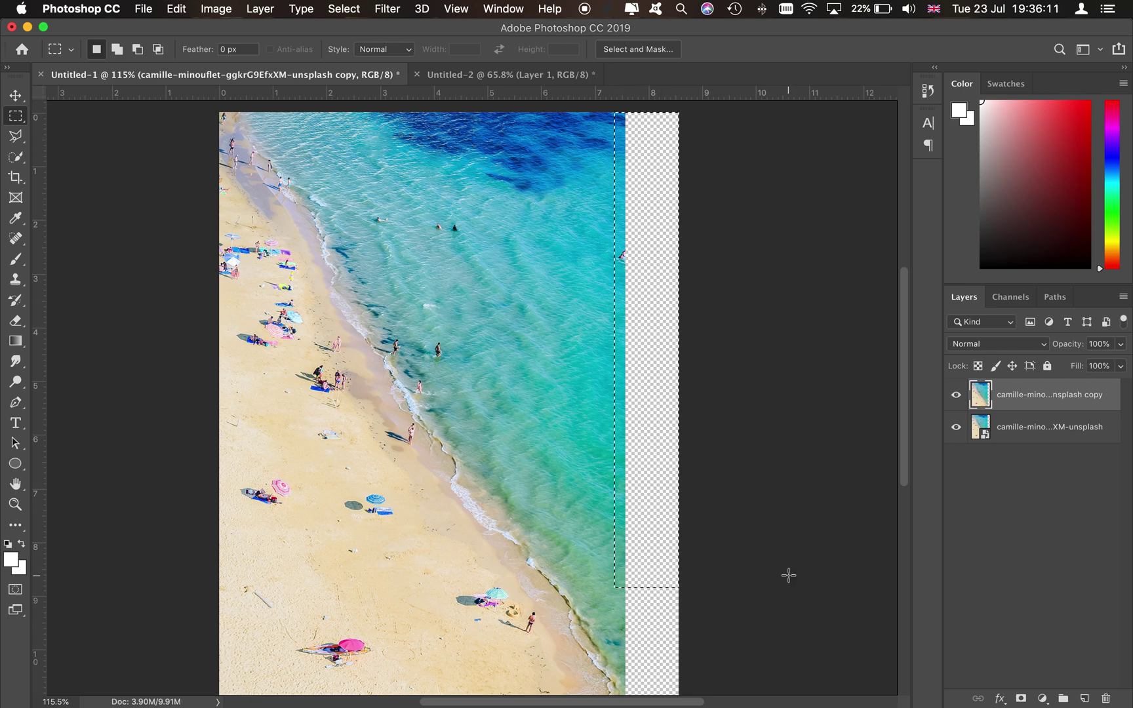
key("shift+BackSpace")
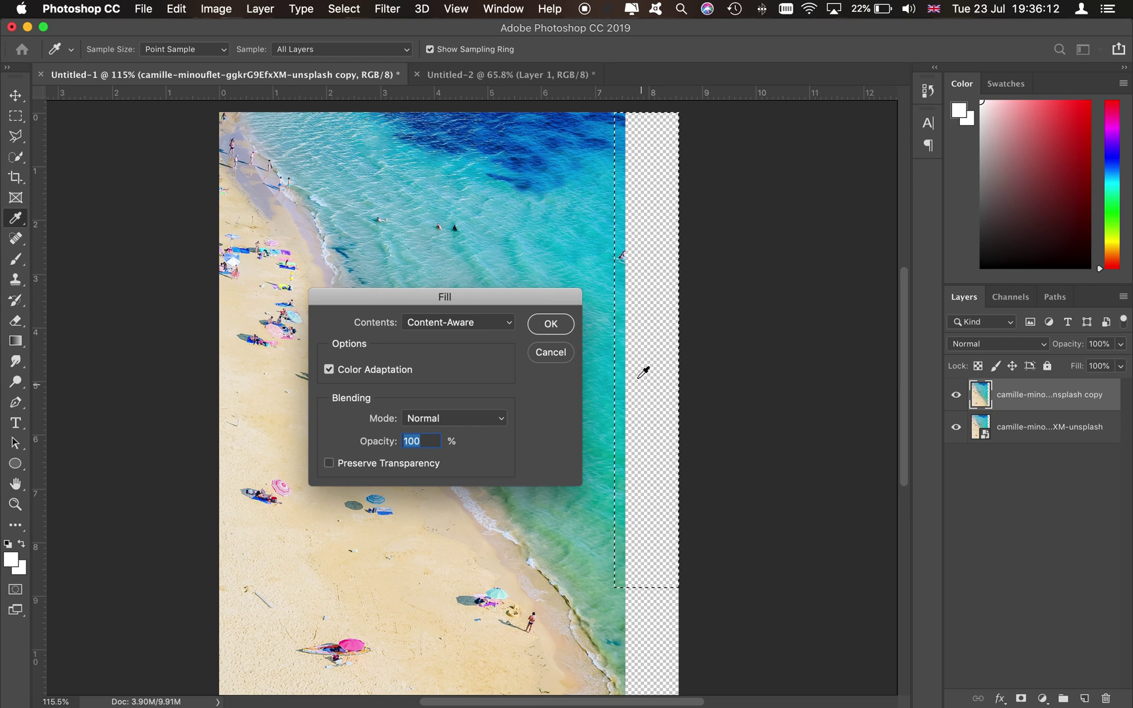
left_click(550, 323)
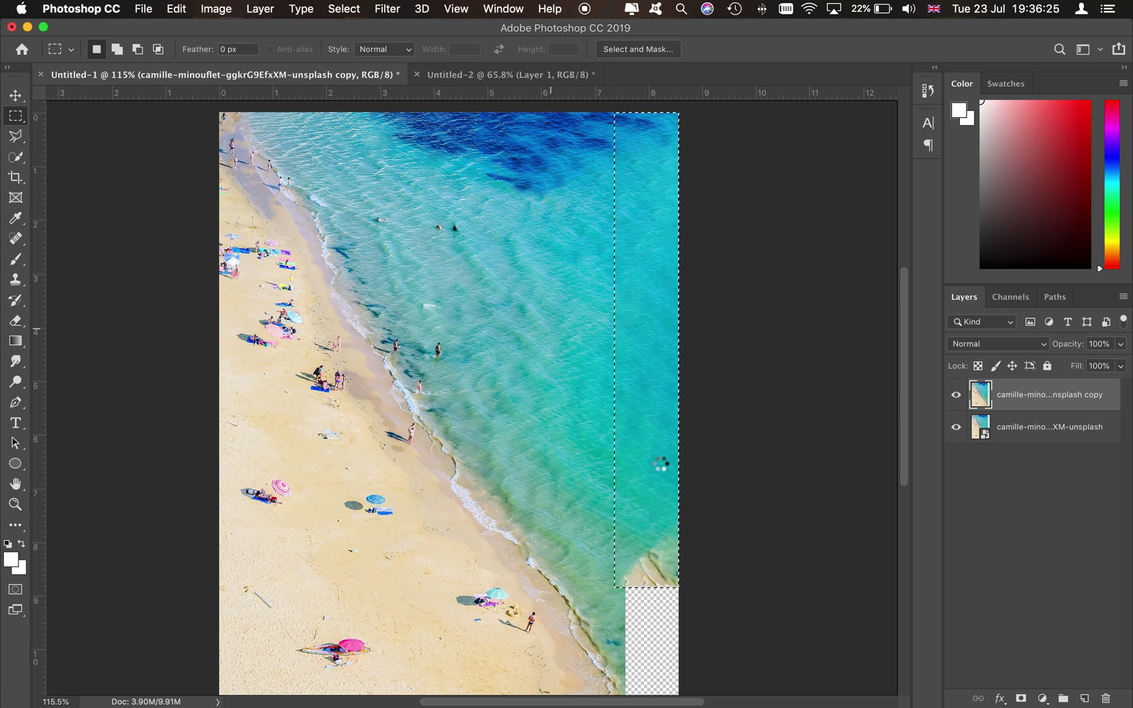
Step: Deselect and ready the Clone Stamp with a 70 px brush
key("super+d")
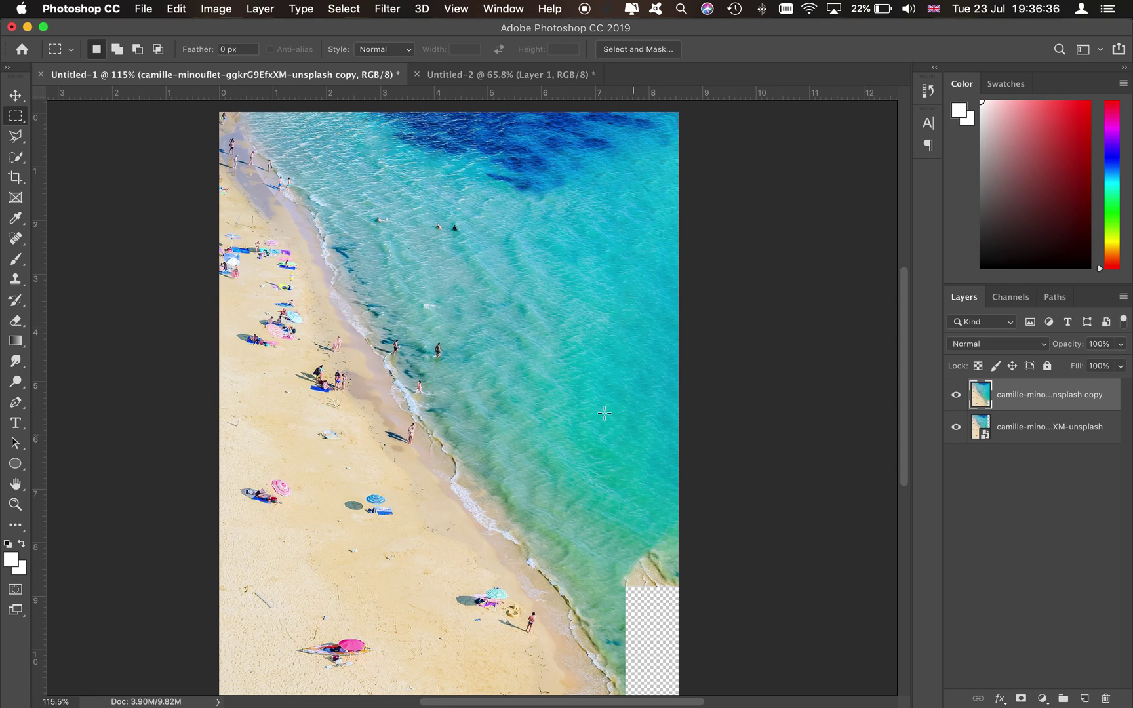
key("s")
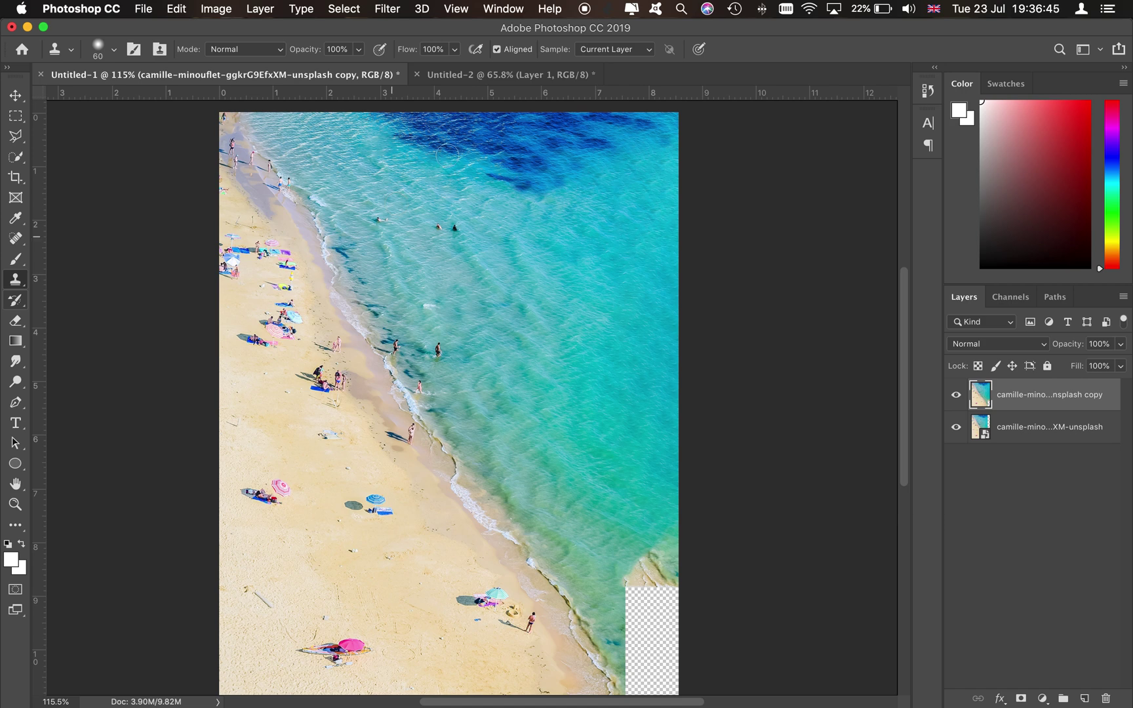
key("a")
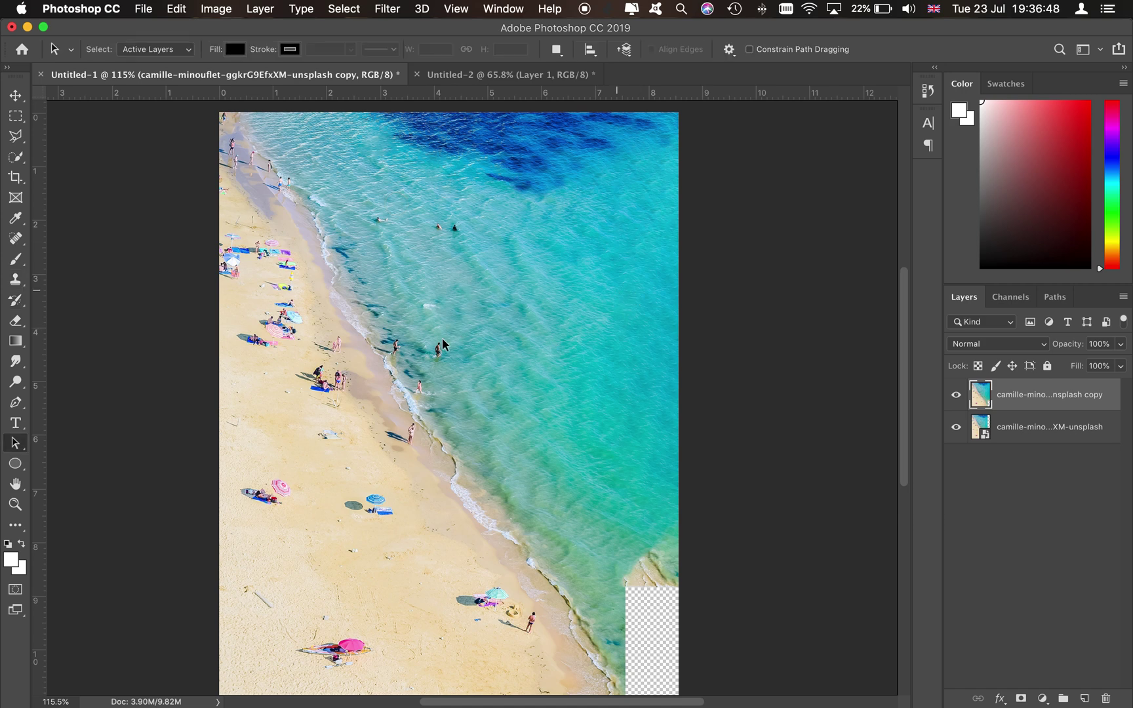
key("s")
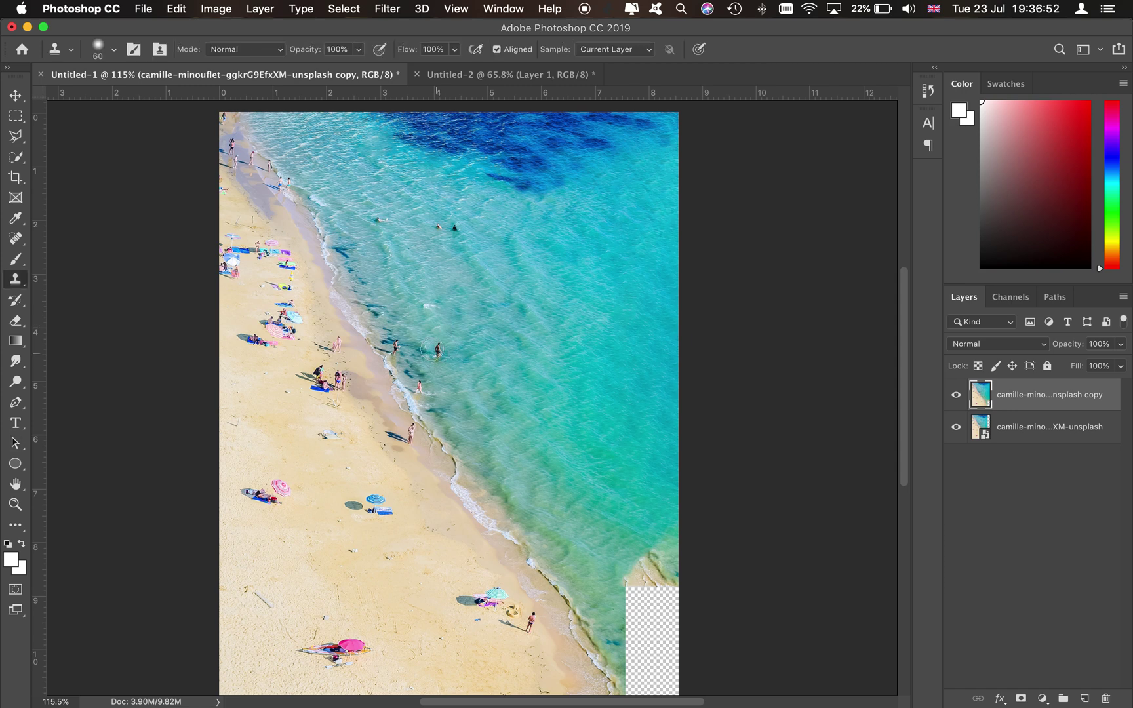
key("]")
Step: Clone water over the swimmers in the middle of the sea
left_click(435, 348)
left_click(438, 224)
left_click(455, 231)
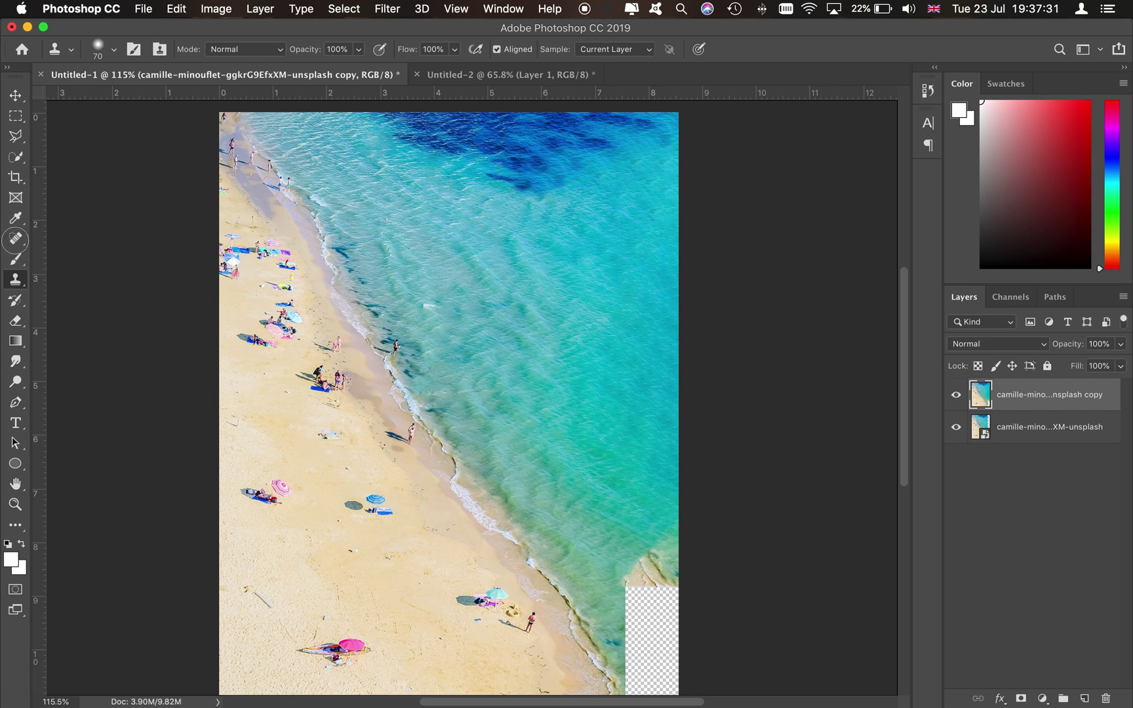
left_click(16, 240)
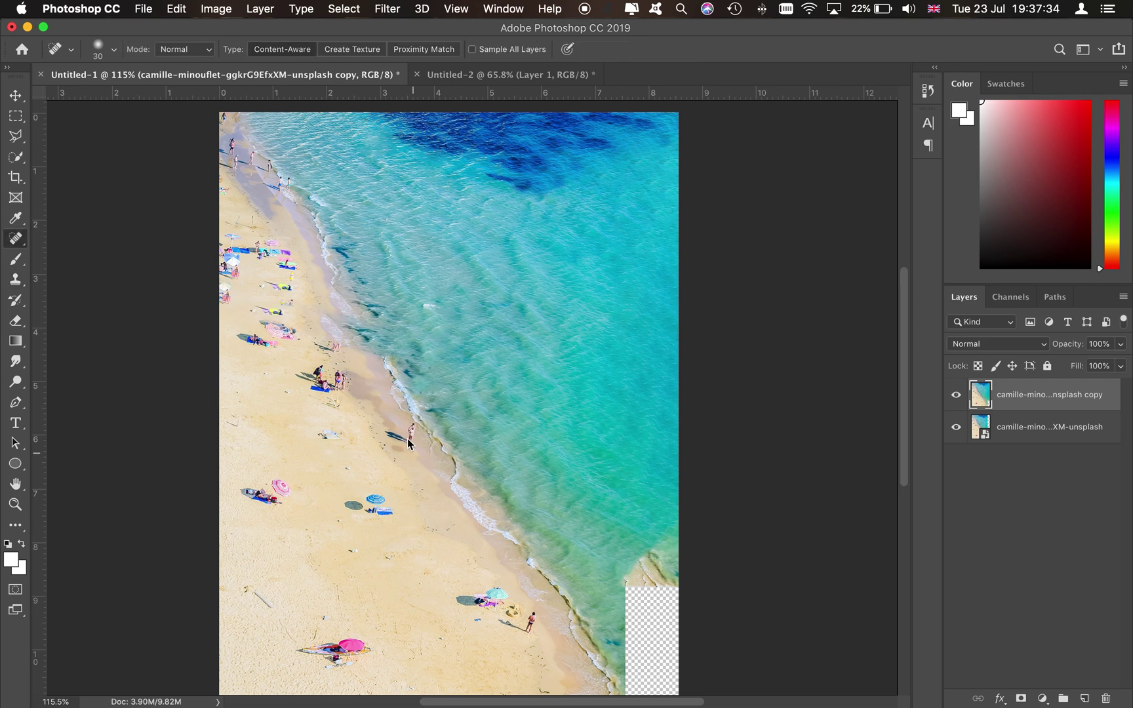
Step: With the healing brush at size 90, heal away the blue umbrella, a small blue spot and a person
key("bracketright")
key("bracketright")
key("bracketright")
key("bracketright")
key("bracketright")
key("bracketright")
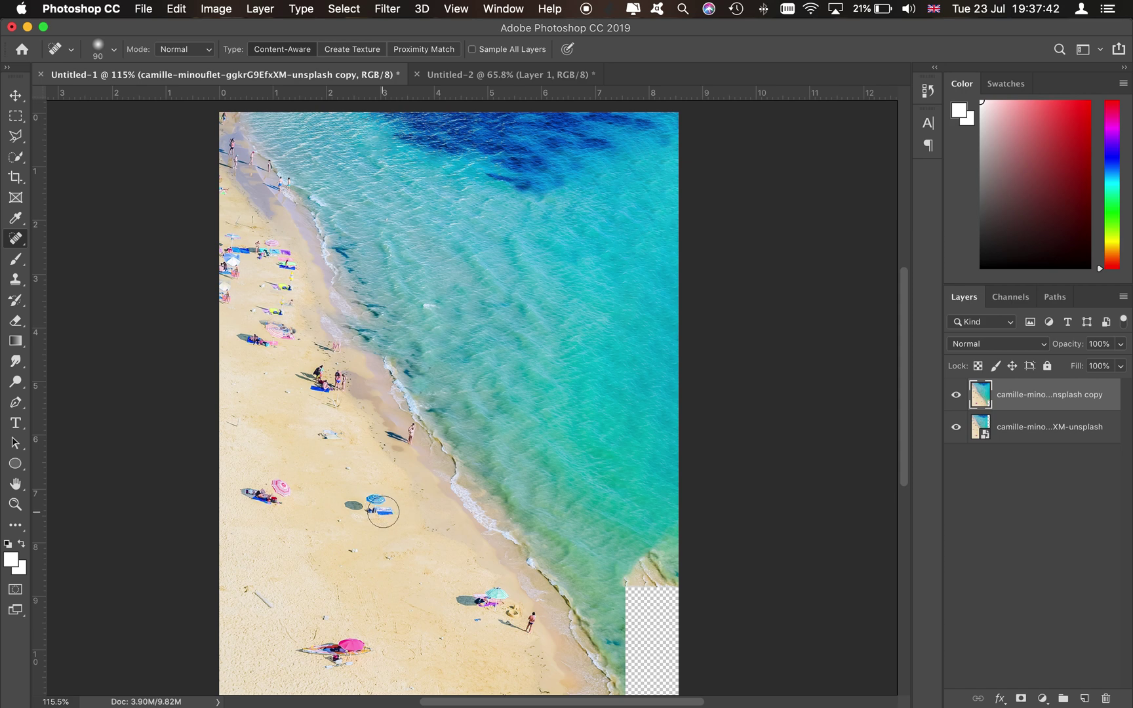
left_click_drag(381, 509, 347, 508)
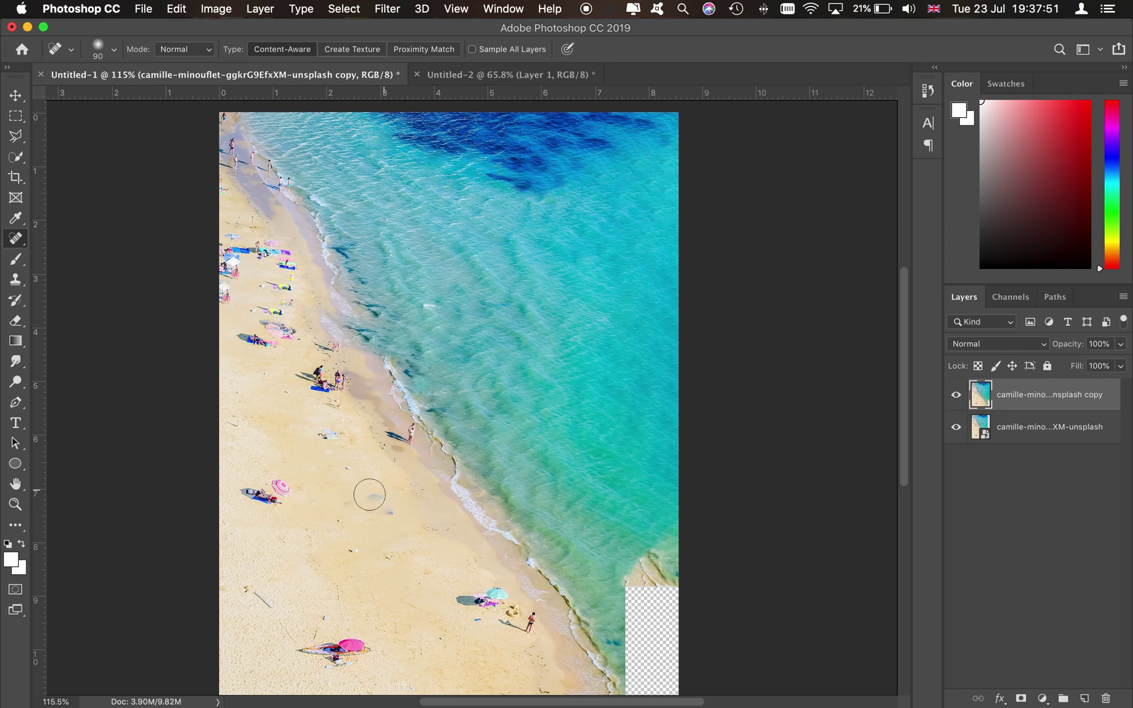
left_click_drag(366, 494, 373, 499)
left_click(529, 625)
Step: Heal out the umbrella group near the lower shoreline, then the pink umbrella group at brush size 175
left_click_drag(495, 602, 478, 613)
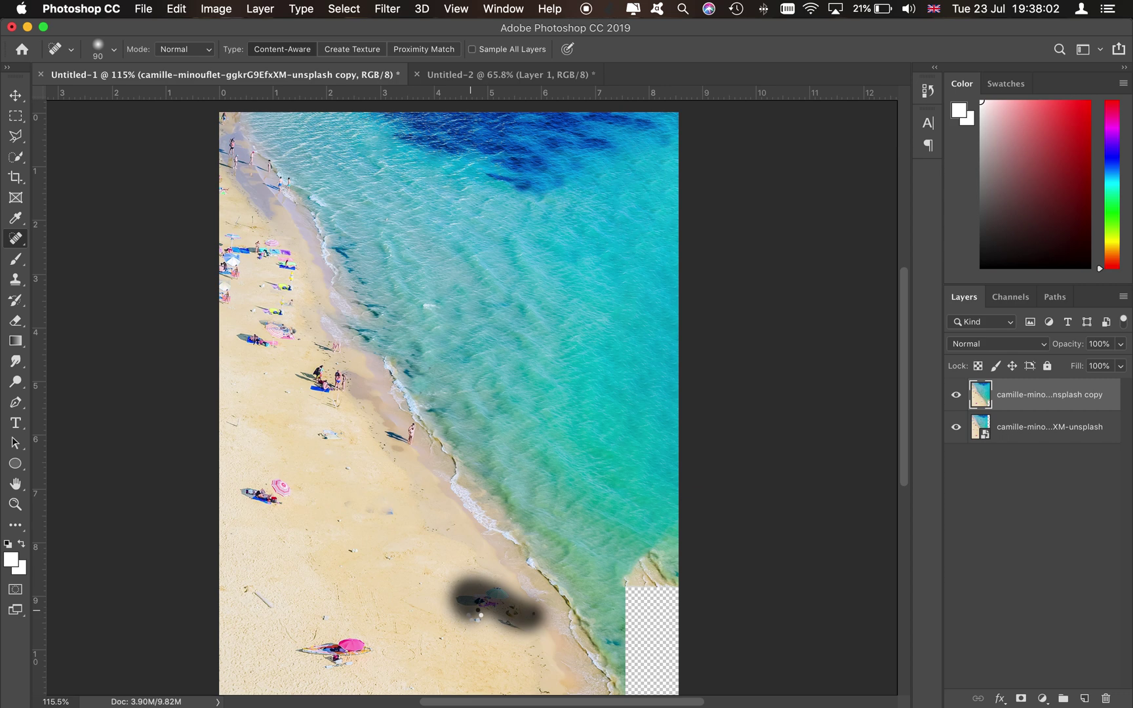
left_click_drag(510, 601, 503, 589)
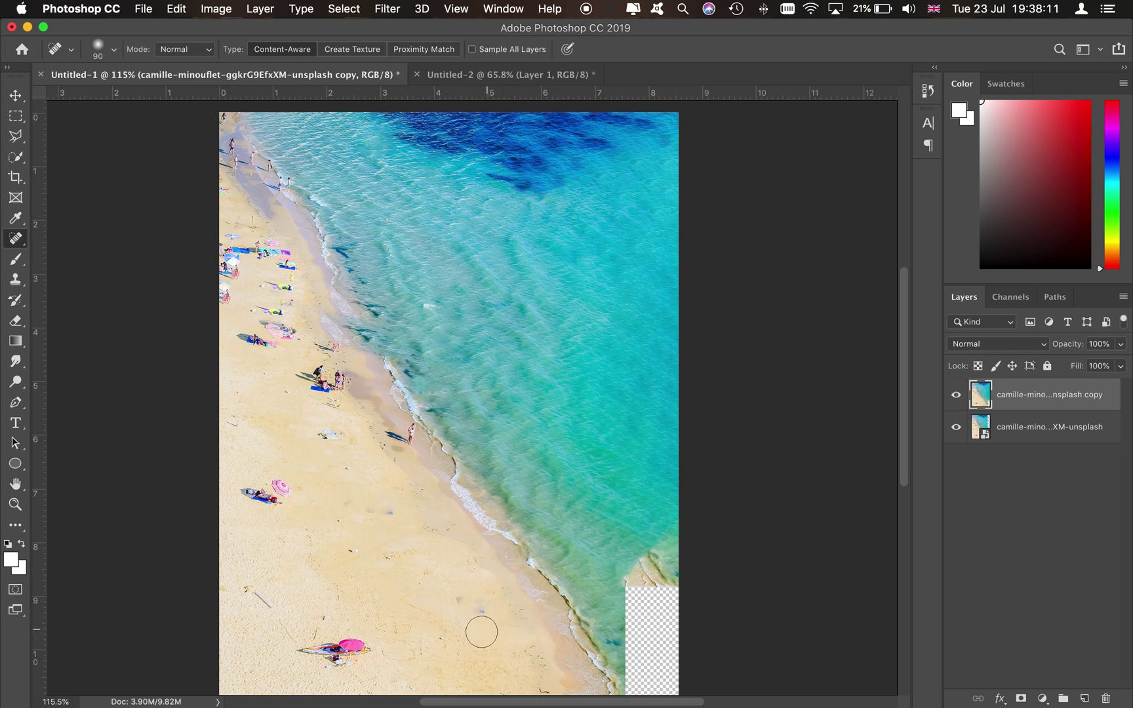
left_click_drag(482, 632, 462, 602)
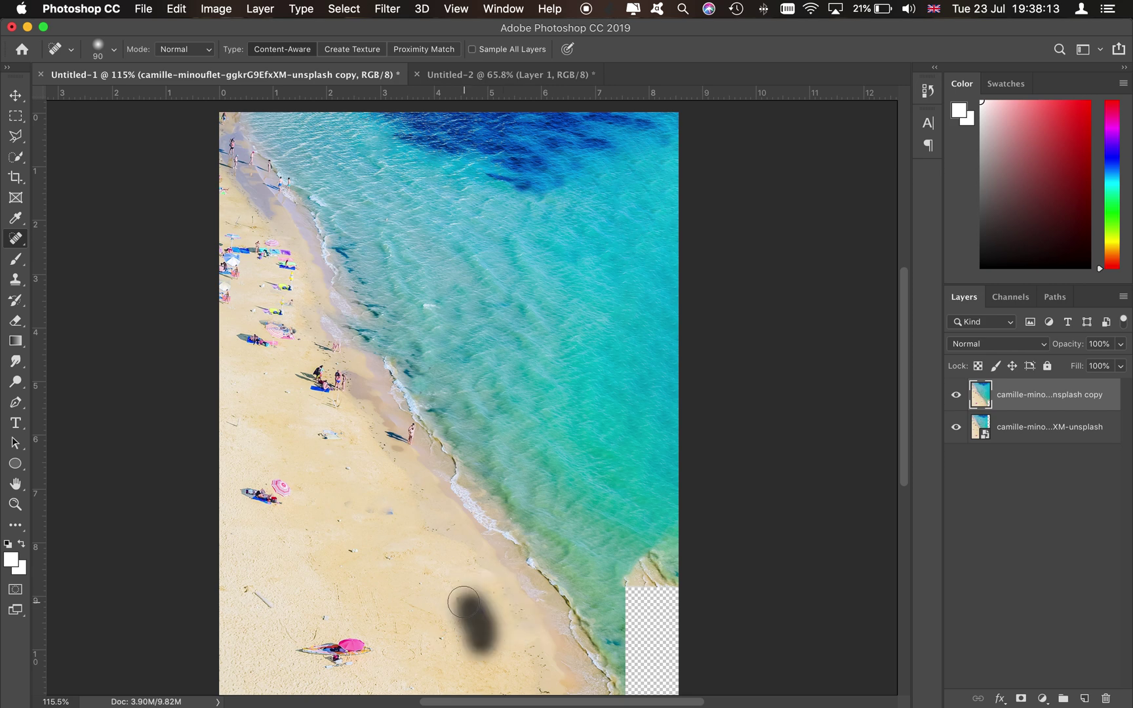
key("bracketright")
key("bracketright")
key("bracketright")
key("bracketright")
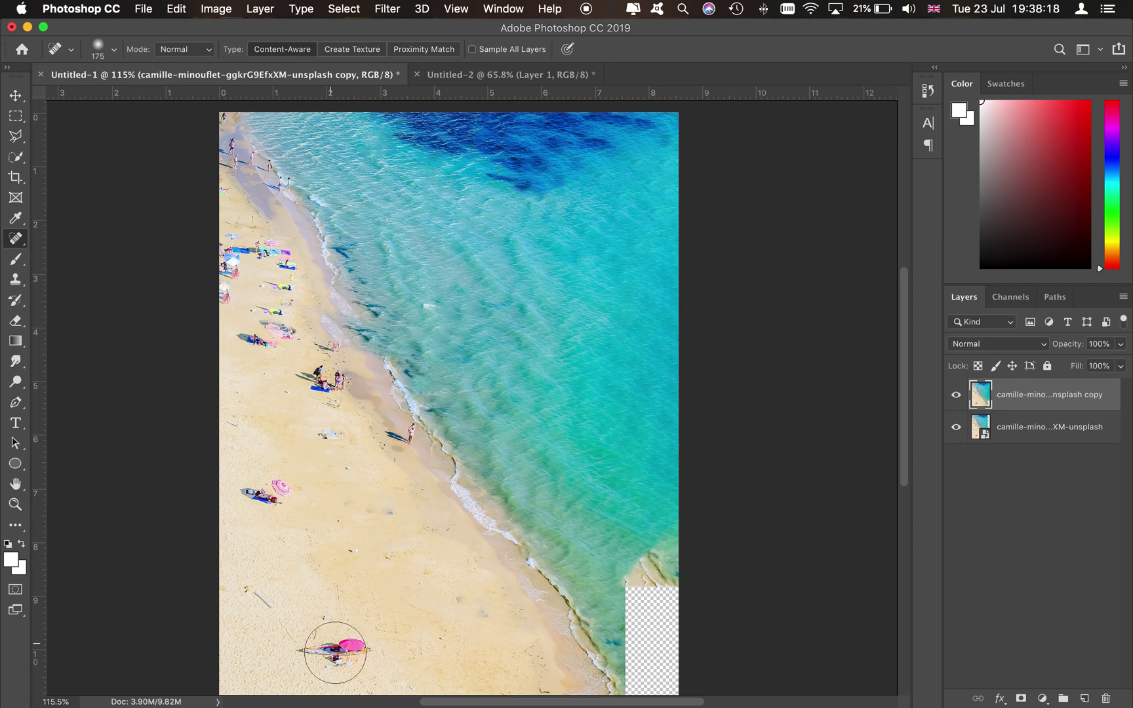
mouse_move(335, 652)
left_mouse_down()
mouse_move(371, 650)
mouse_move(331, 646)
mouse_move(359, 631)
left_mouse_up()
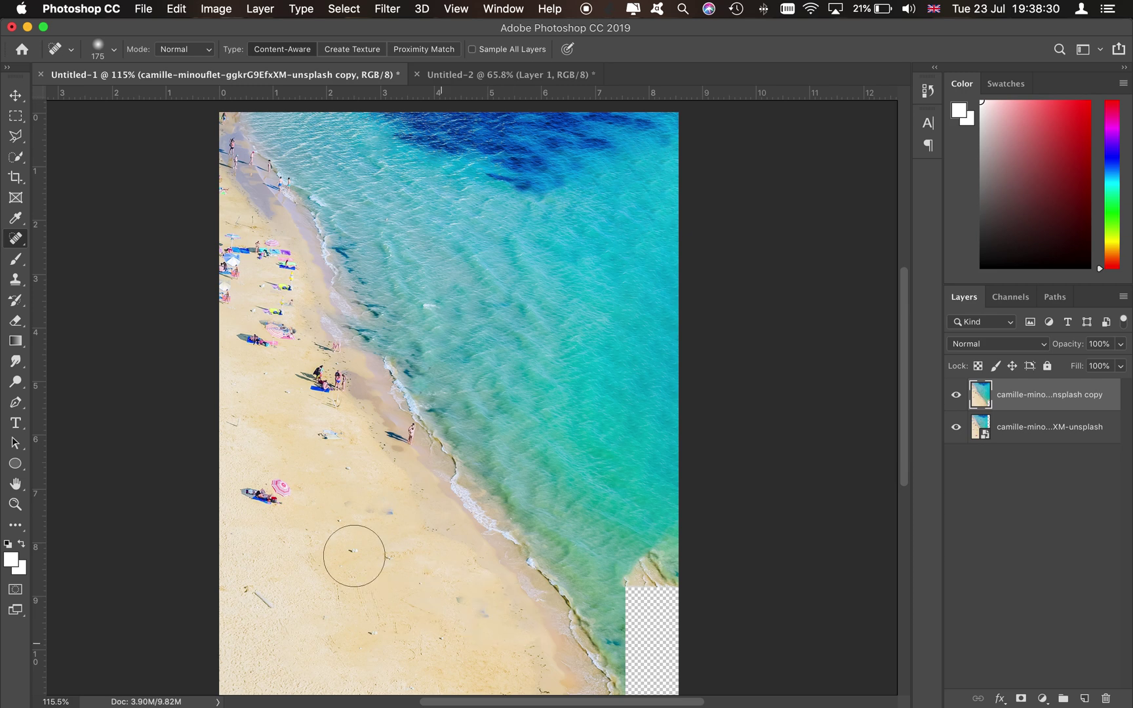
left_click(269, 603)
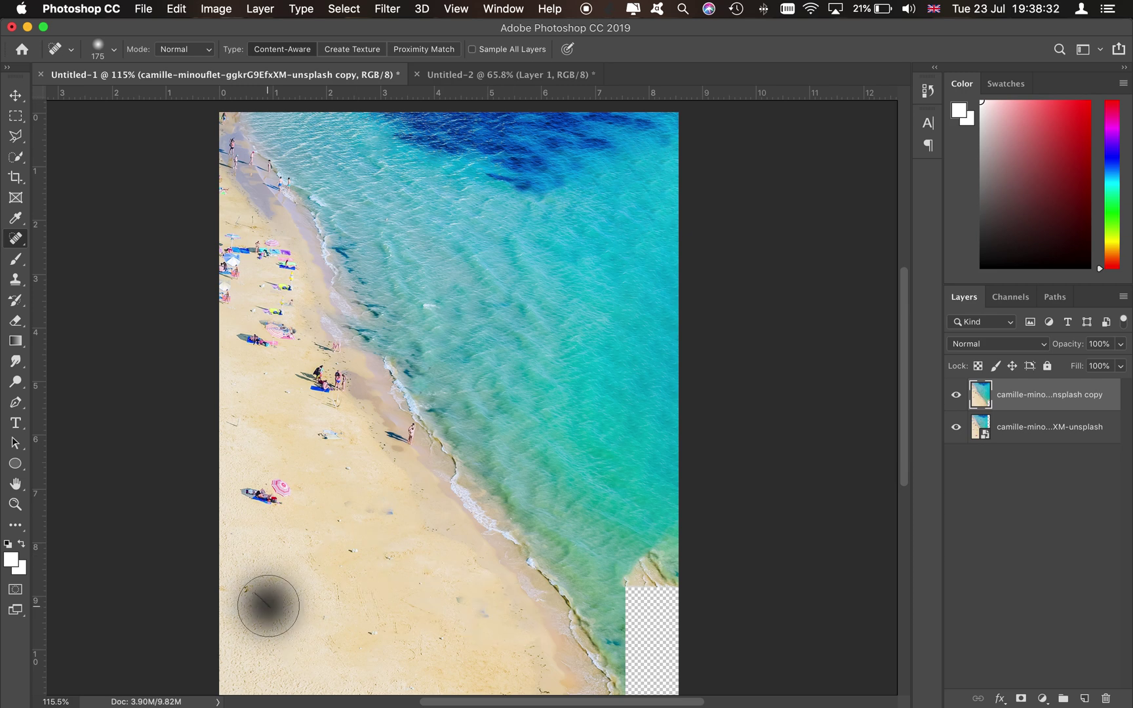